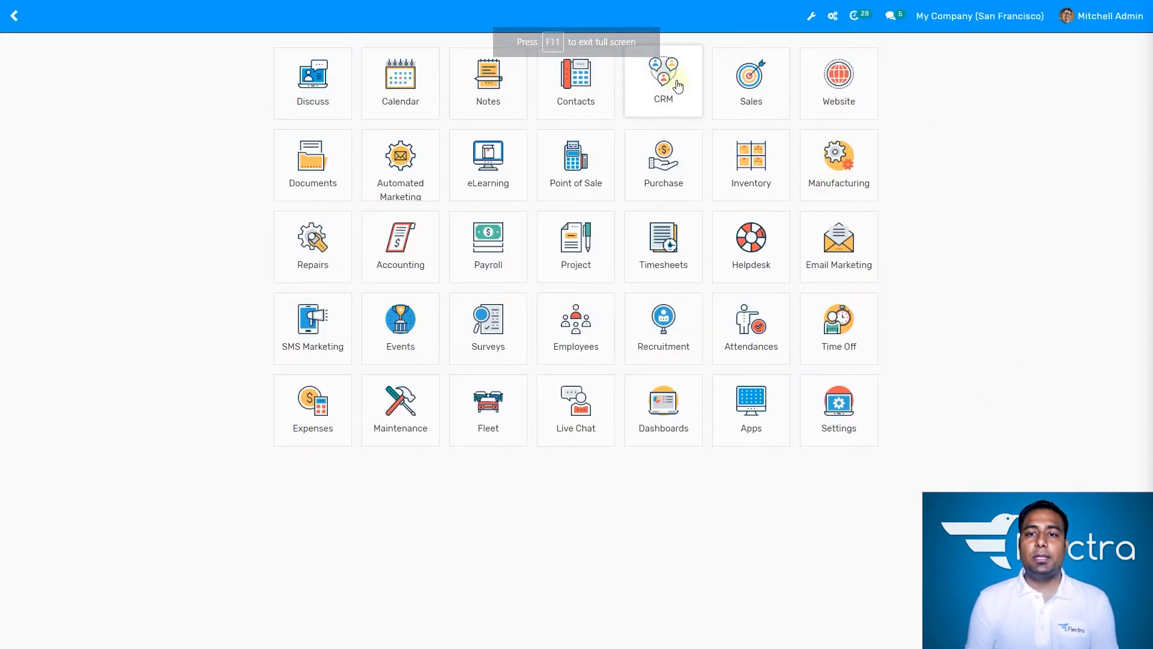
Open the CRM sales teams configuration list, bring up a blank new team form and discard it
{"action": "left_click", "coordinate": [678, 86]}
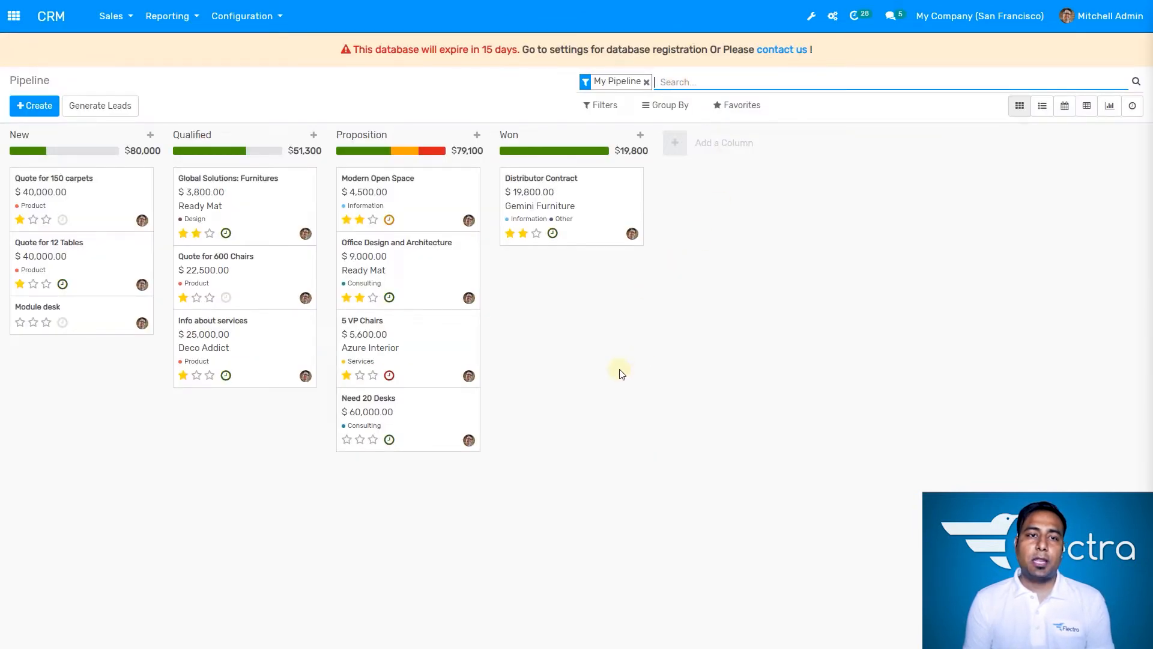
{"action": "left_click", "coordinate": [619, 368]}
{"action": "left_click", "coordinate": [276, 18]}
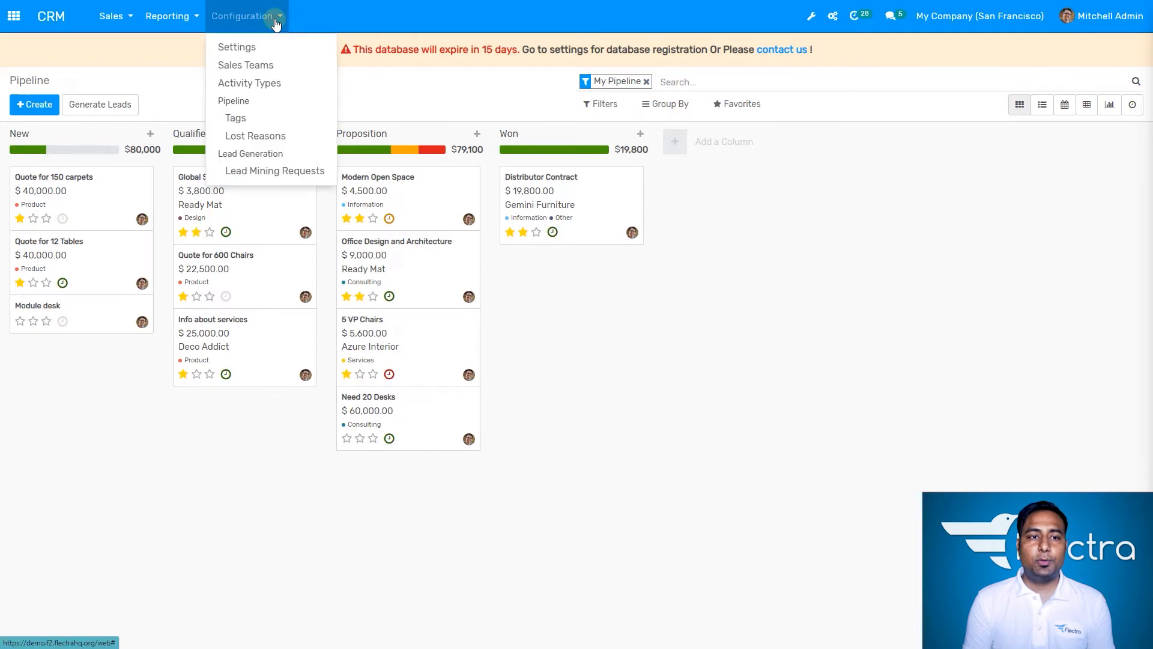
{"action": "left_click", "coordinate": [271, 66]}
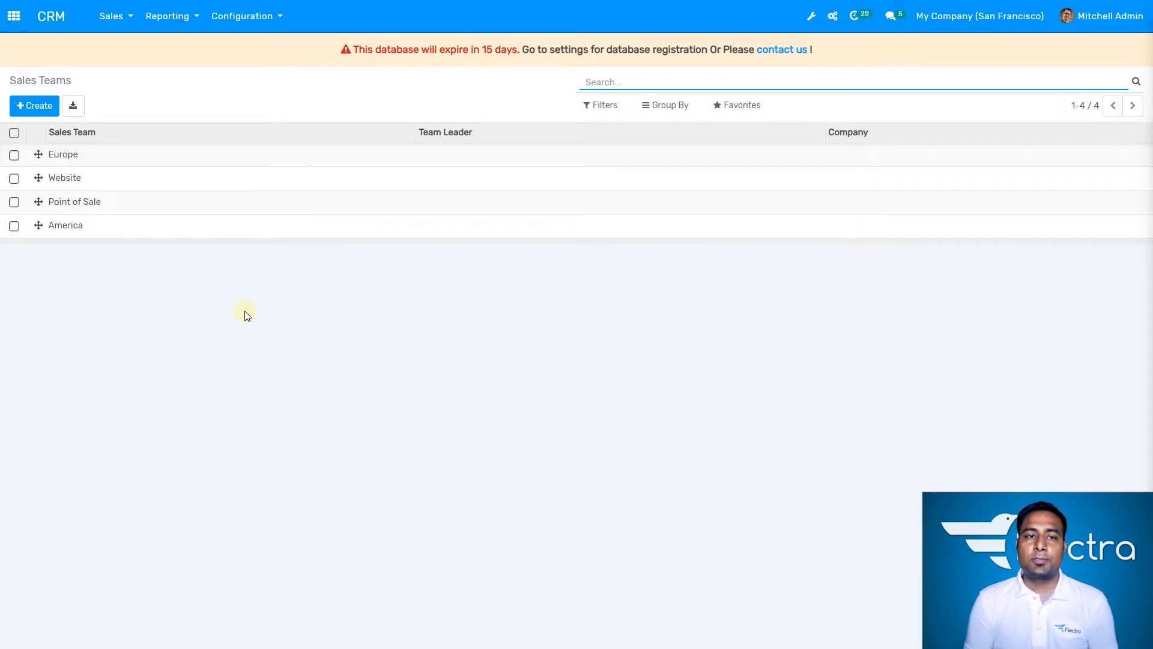
{"action": "left_click", "coordinate": [44, 106]}
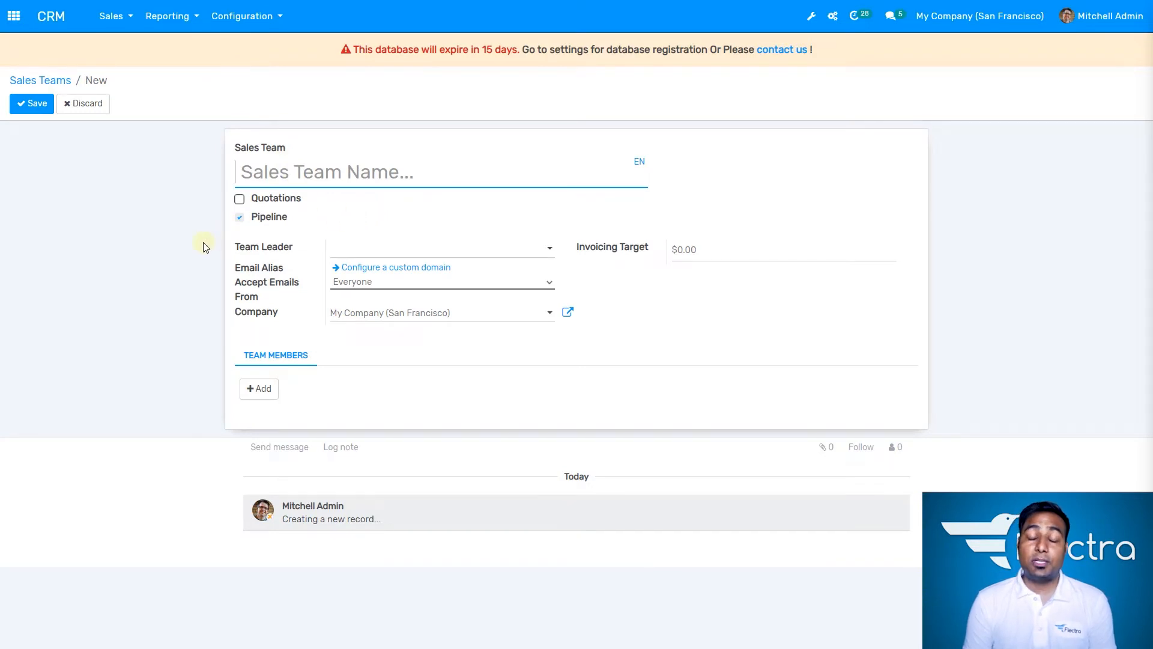
{"action": "left_click", "coordinate": [96, 107]}
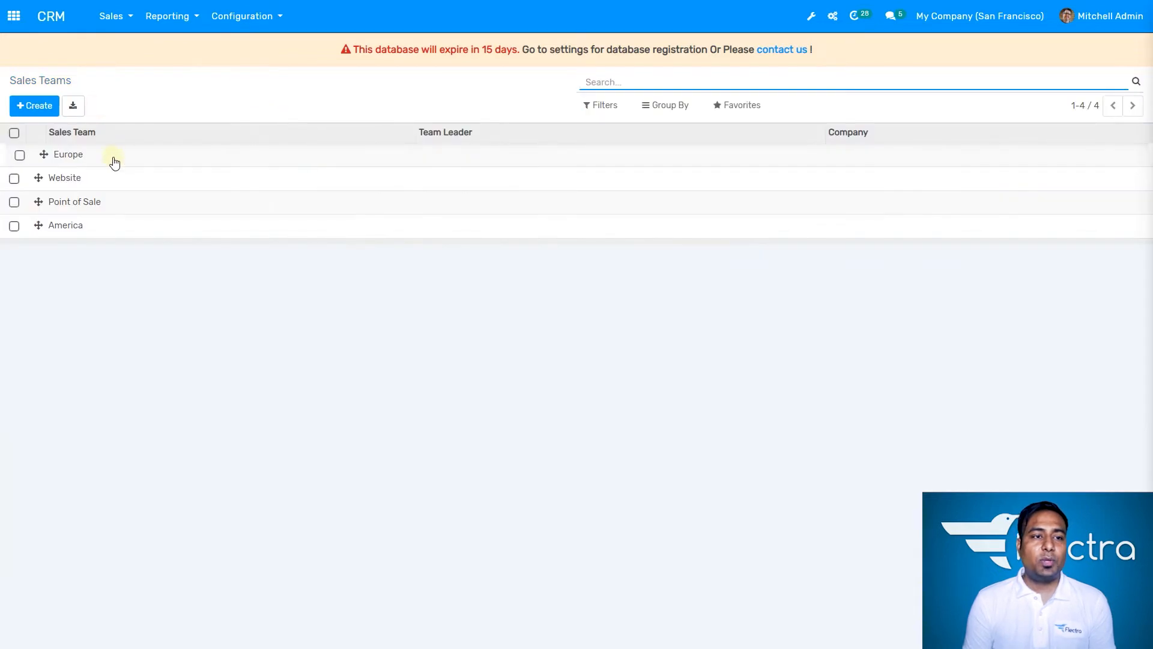
Edit the Europe sales team and assign the administrator user as its team leader
{"action": "left_click", "coordinate": [113, 156]}
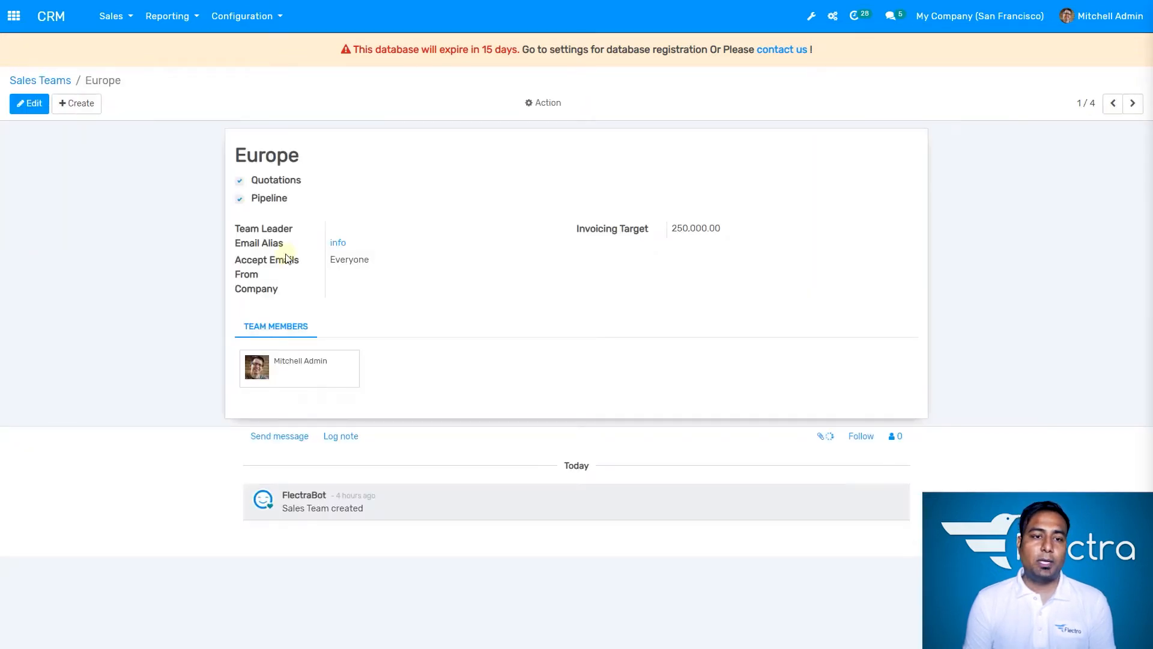
{"action": "left_click", "coordinate": [30, 104]}
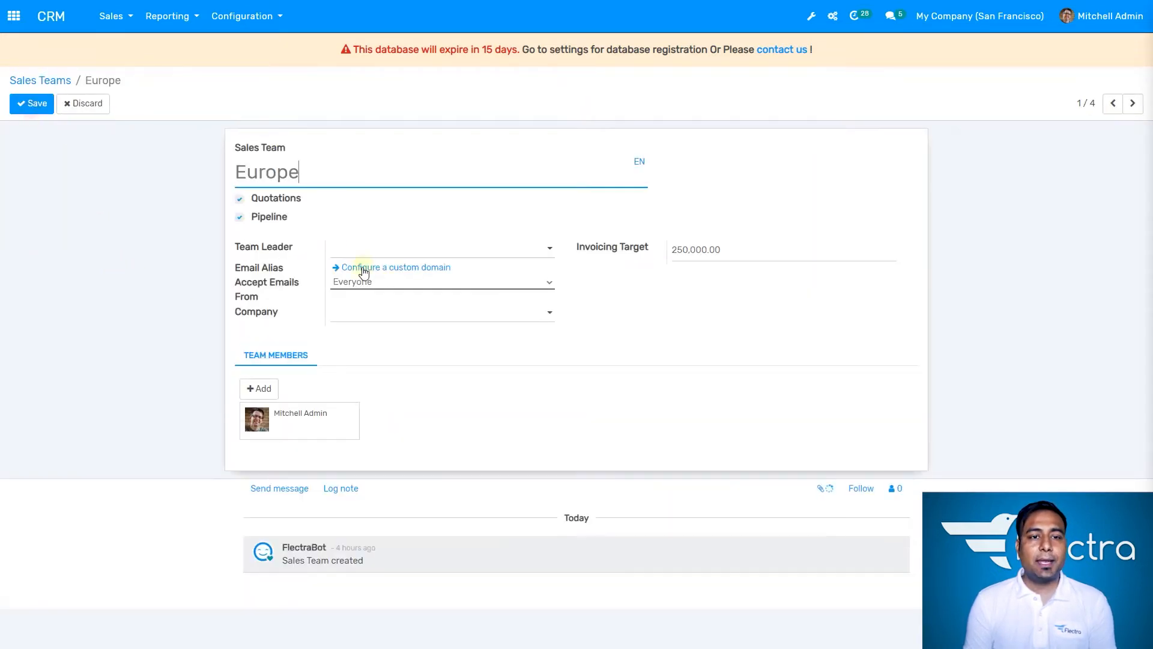
{"action": "left_click", "coordinate": [304, 174]}
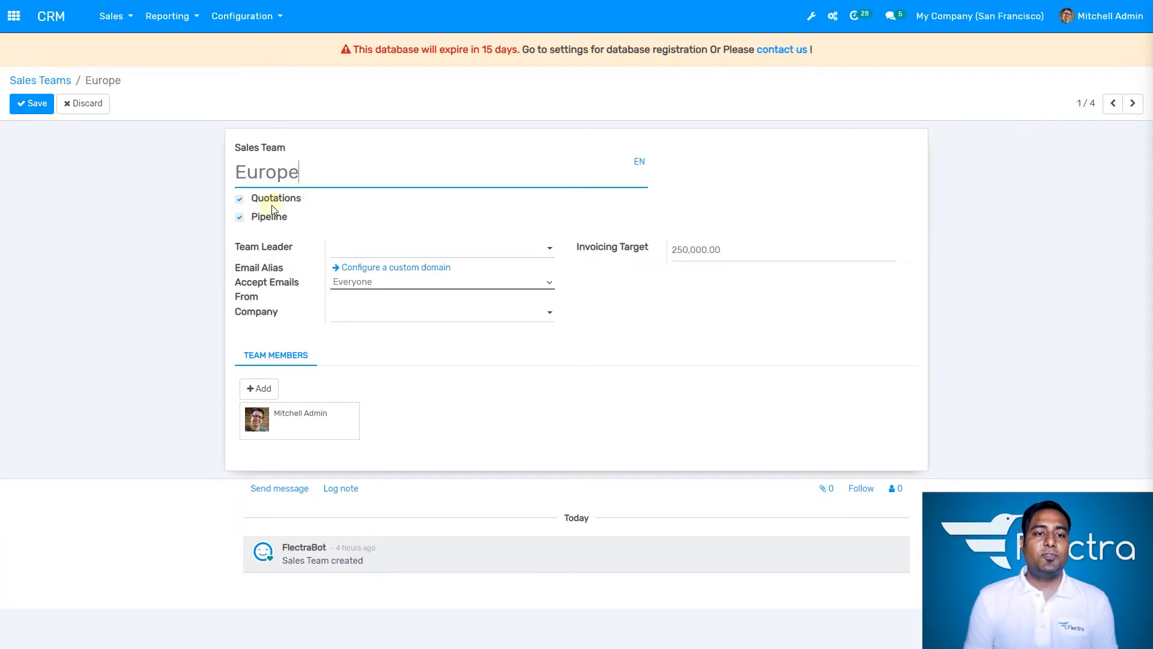
{"action": "mouse_move", "coordinate": [271, 209]}
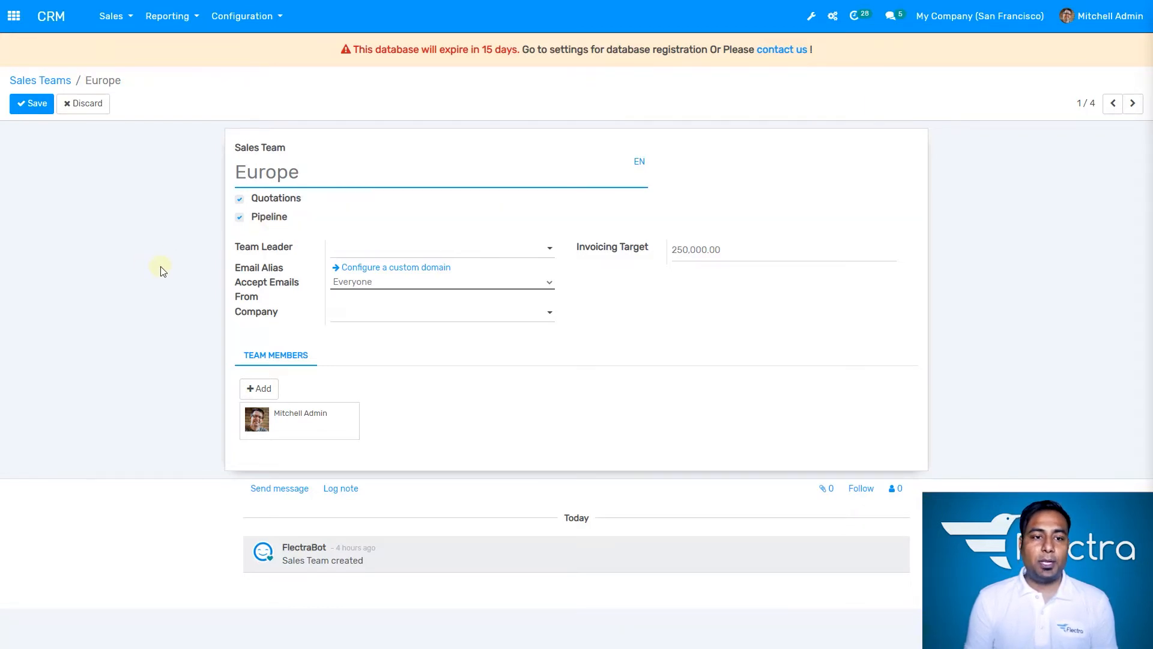
{"action": "left_click", "coordinate": [405, 256]}
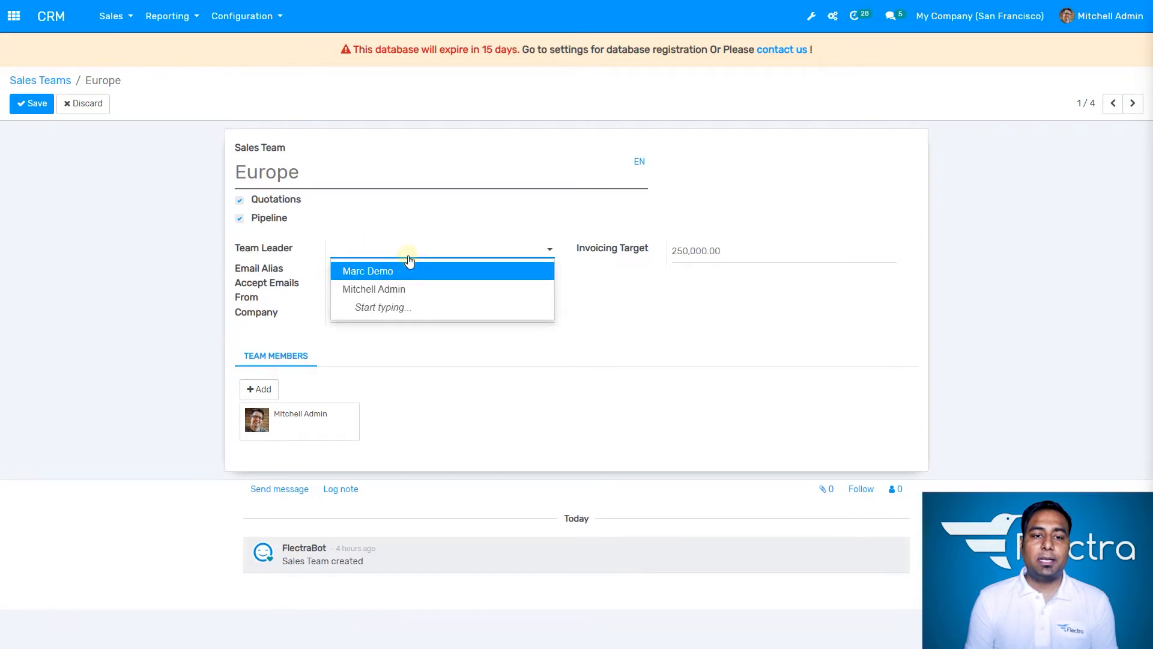
{"action": "left_click", "coordinate": [402, 289]}
{"action": "left_click", "coordinate": [150, 285]}
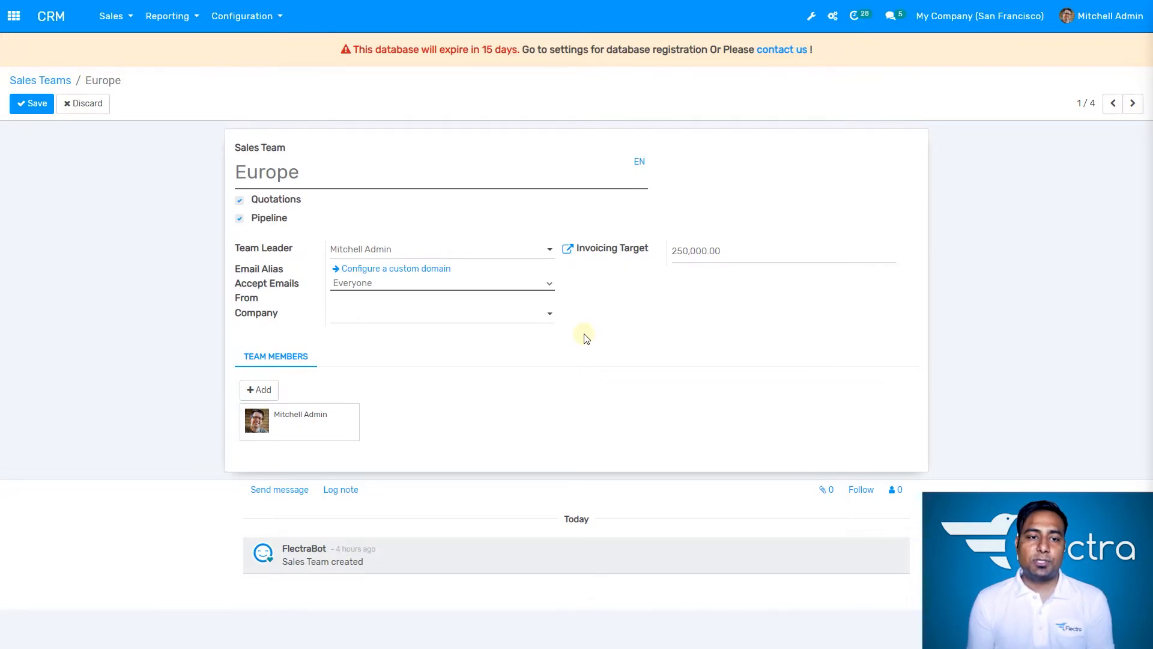
Review the Europe team's accepted email sender options, company choices and users available as members, keeping Everyone as the accepted senders
{"action": "left_click", "coordinate": [470, 285]}
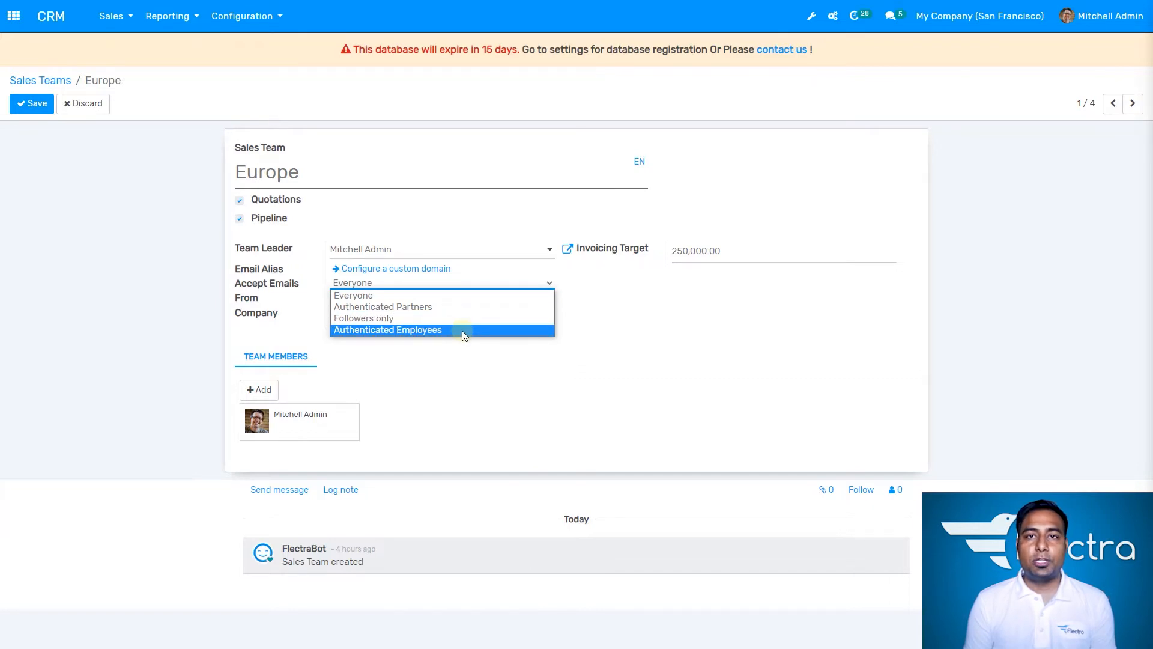
{"action": "left_click", "coordinate": [468, 295]}
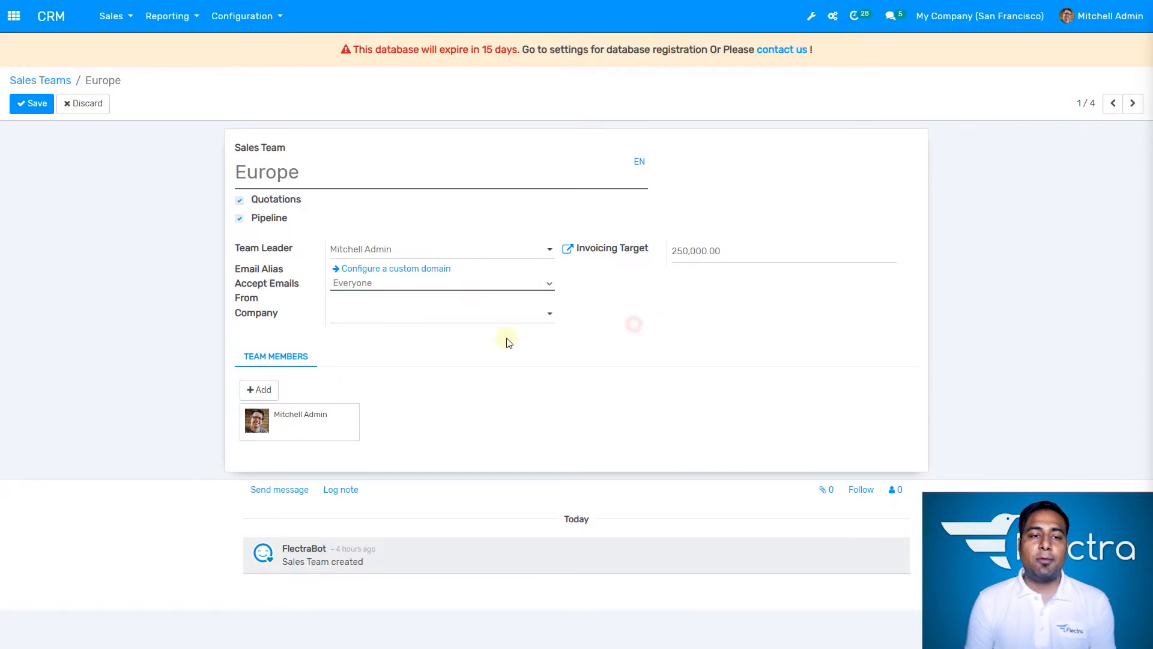
{"action": "left_click", "coordinate": [476, 312]}
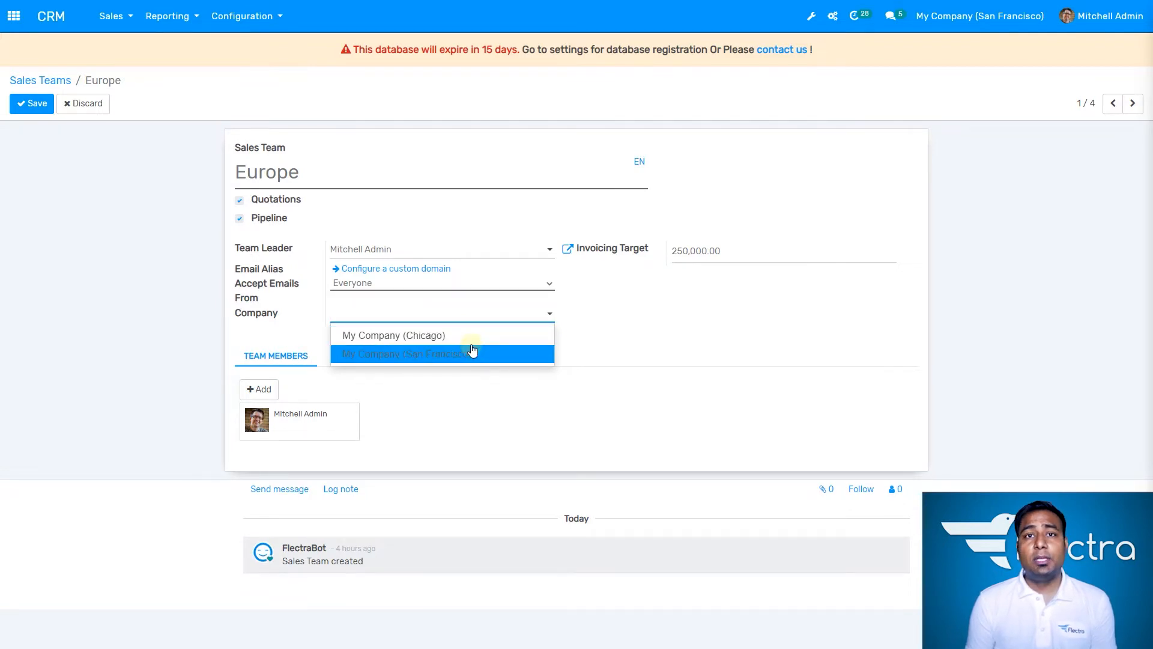
{"action": "left_click", "coordinate": [611, 329]}
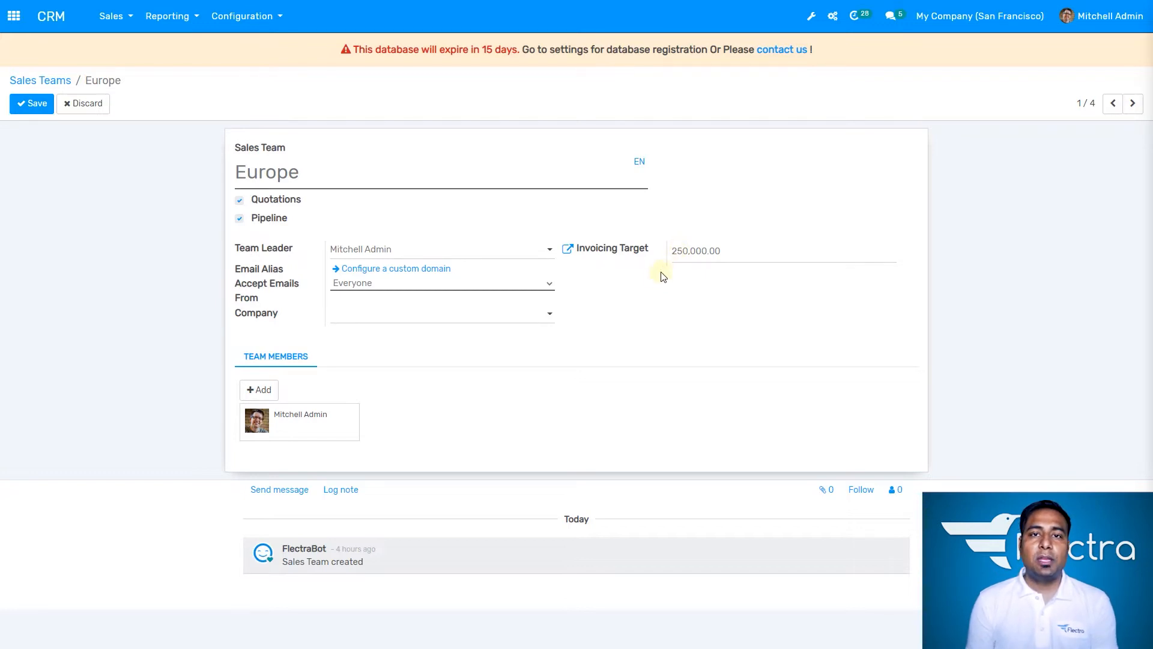
{"action": "left_click", "coordinate": [637, 301]}
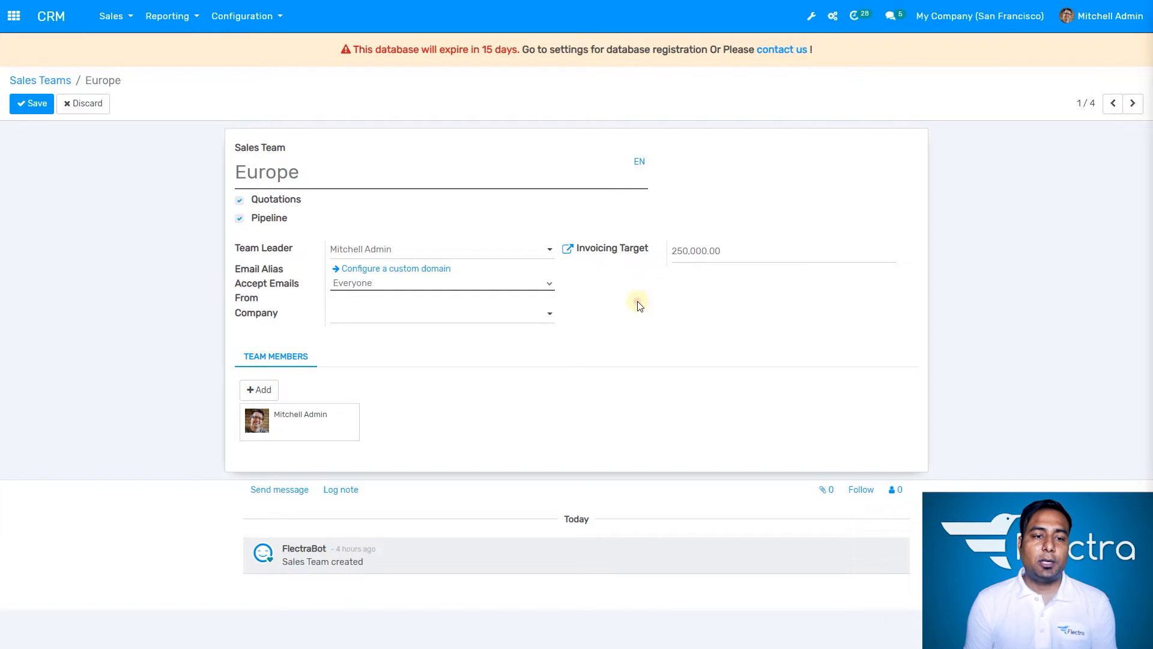
{"action": "left_click", "coordinate": [268, 391]}
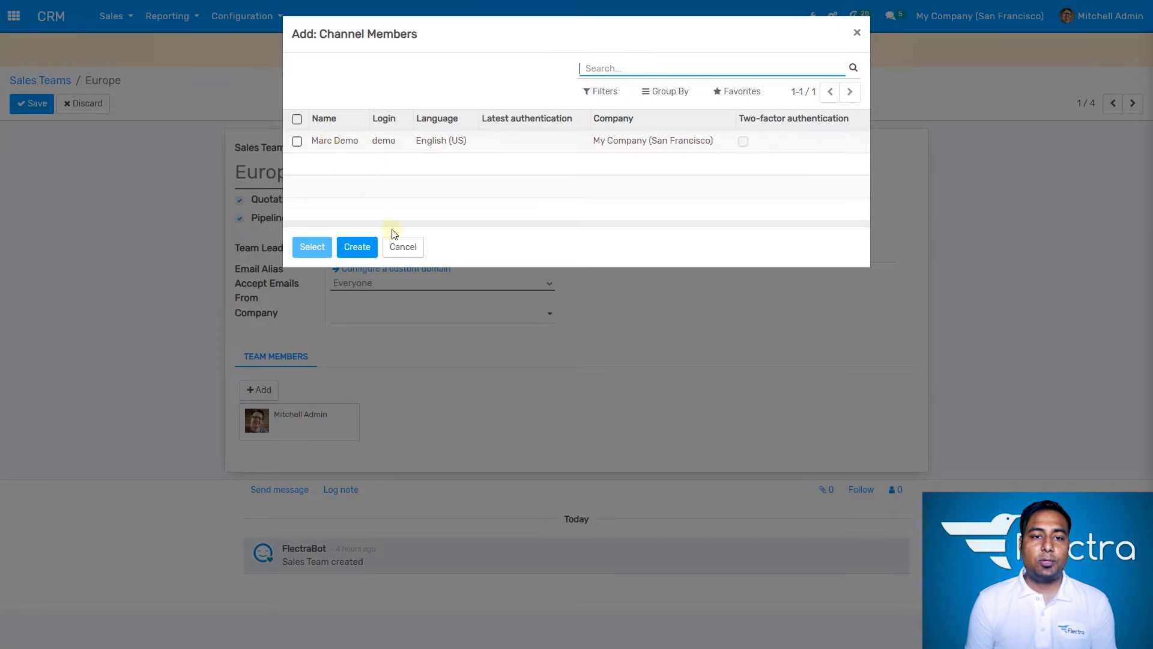
{"action": "left_click", "coordinate": [403, 246]}
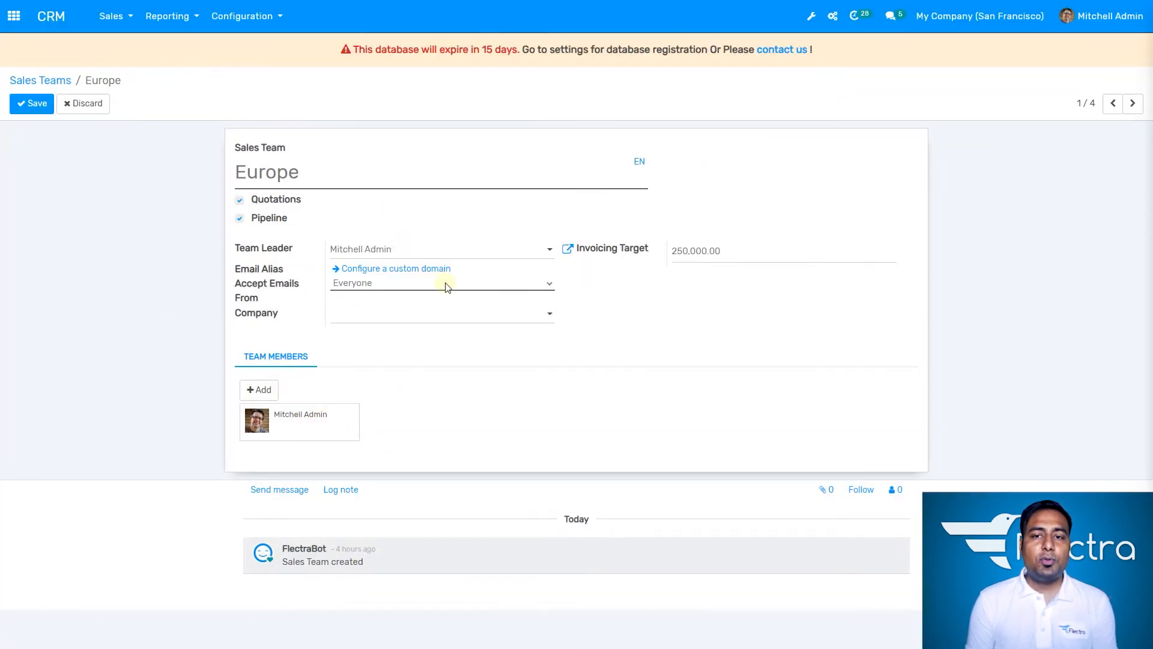
Save the changes to the Europe sales team
{"action": "left_click", "coordinate": [139, 245]}
{"action": "left_click", "coordinate": [89, 112]}
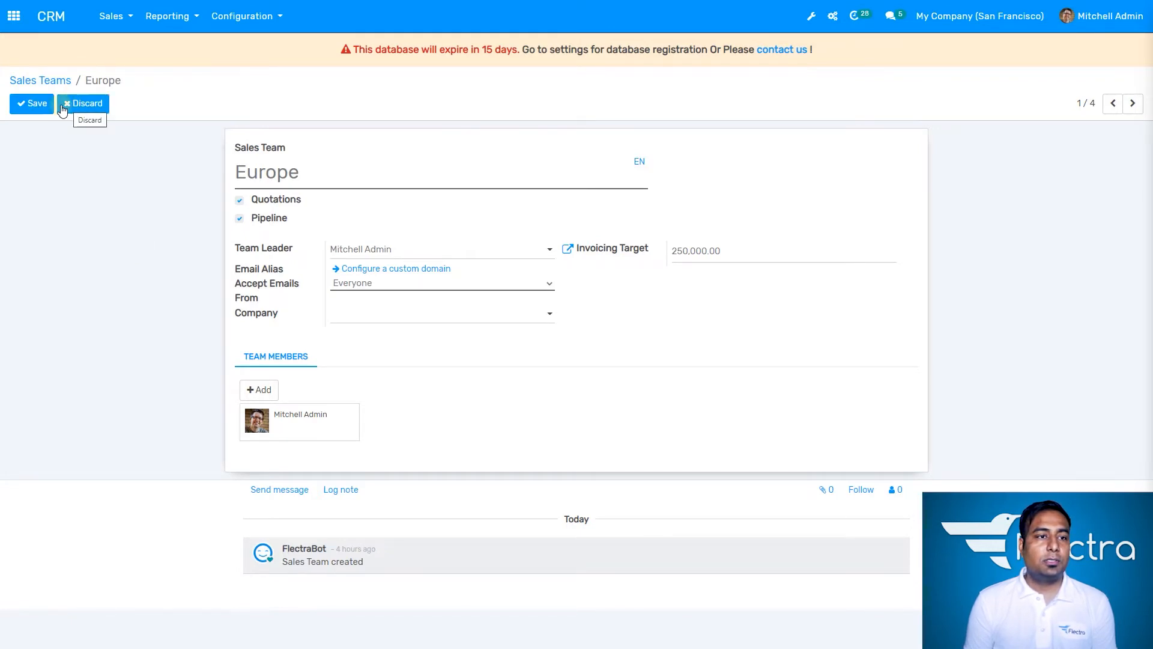
{"action": "left_click", "coordinate": [37, 102]}
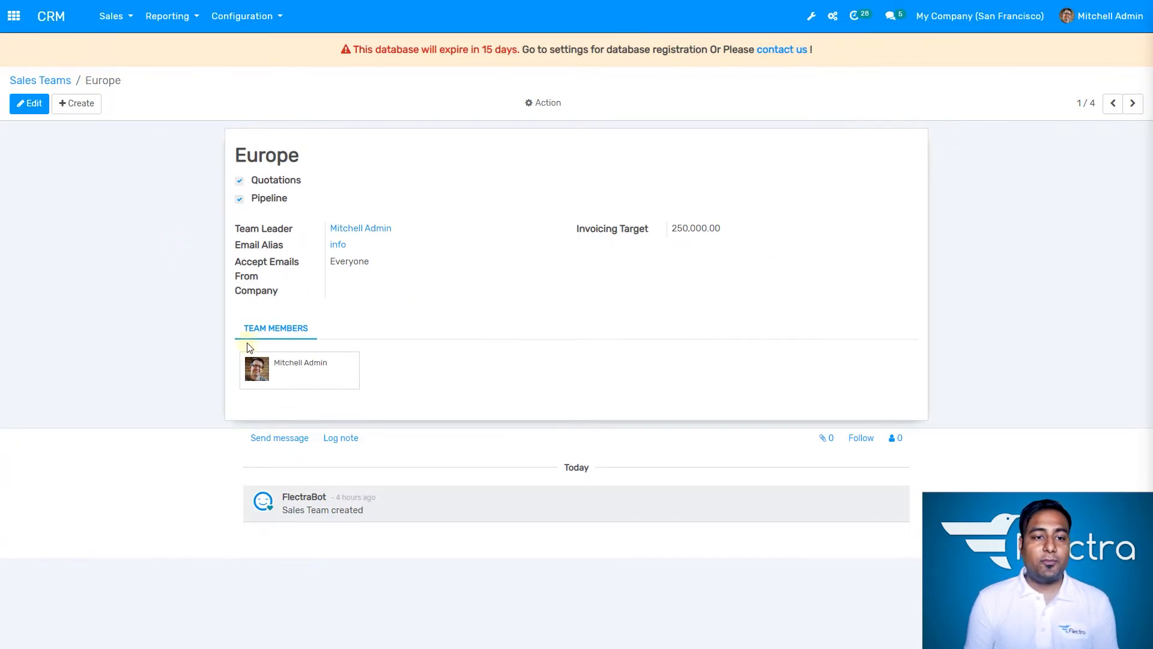
Open the CRM Teams overview showing the Europe and America cards
{"action": "left_click", "coordinate": [125, 28]}
{"action": "mouse_move", "coordinate": [116, 18]}
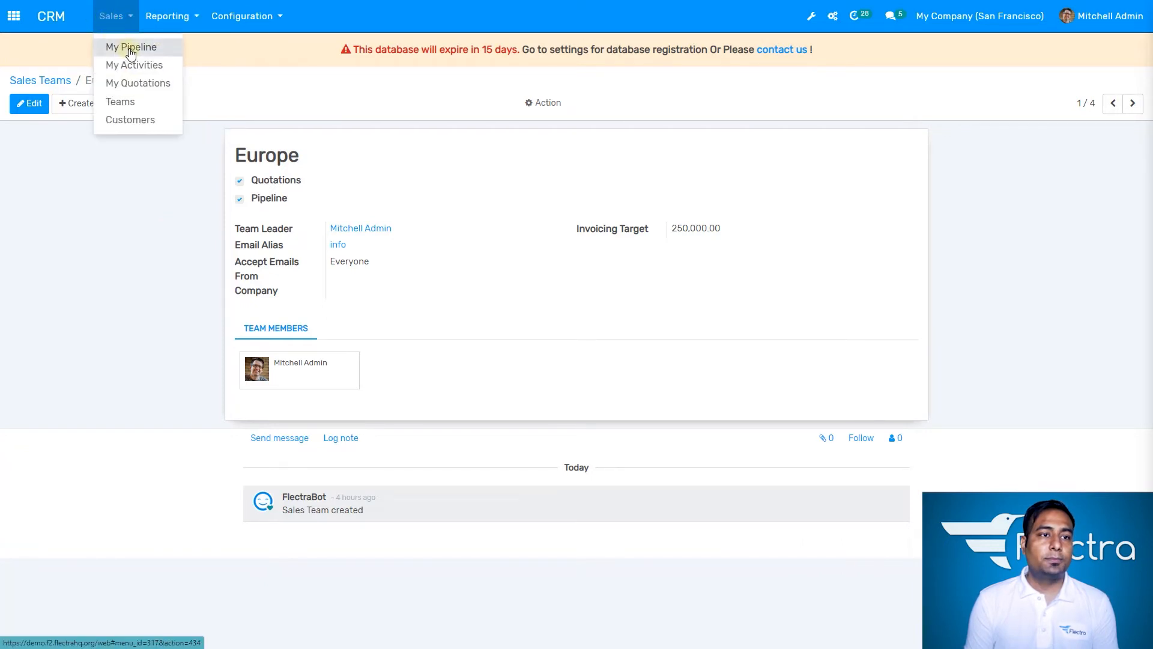
{"action": "left_click", "coordinate": [123, 47]}
{"action": "left_click", "coordinate": [117, 28]}
{"action": "left_click", "coordinate": [140, 98]}
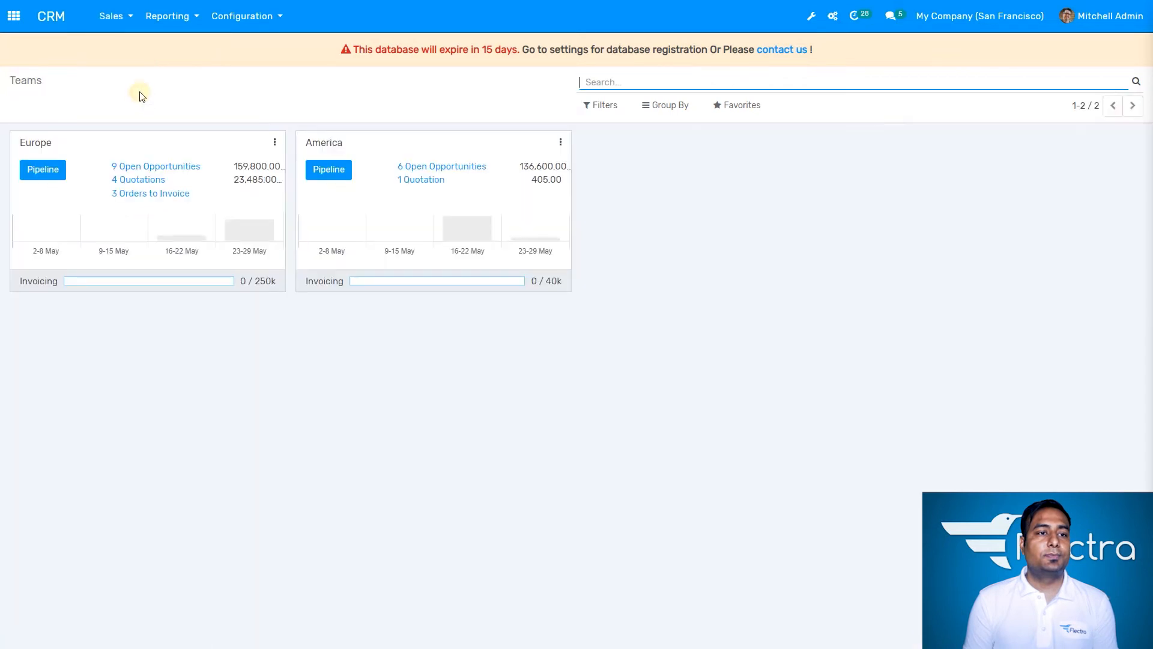
{"action": "left_click", "coordinate": [113, 20]}
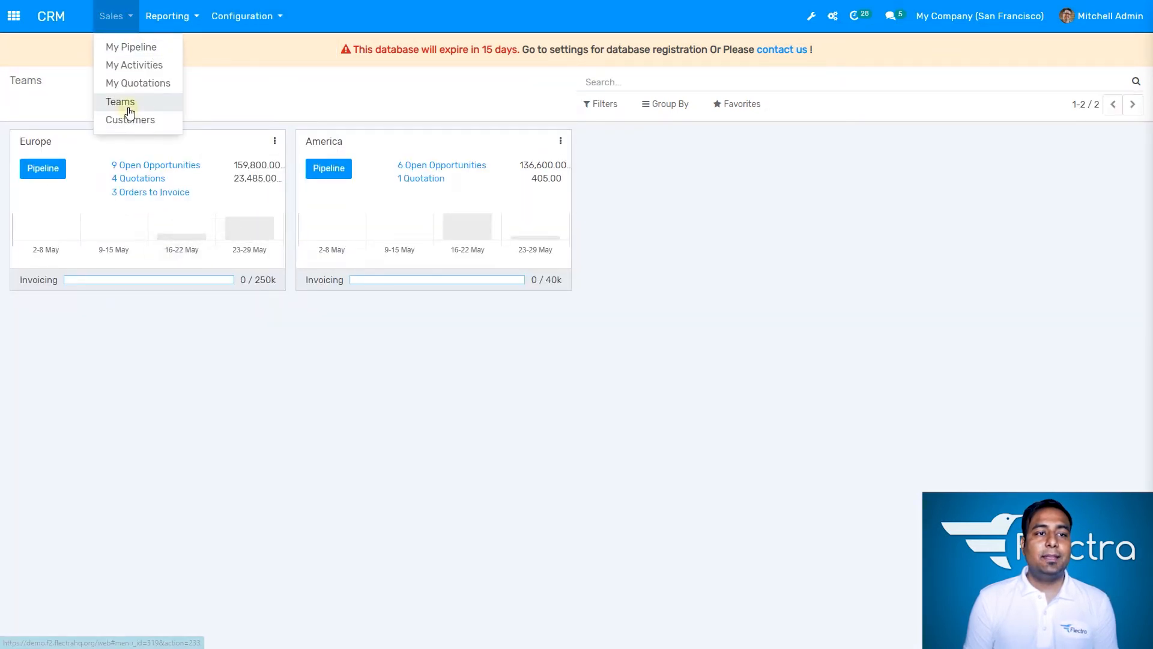
{"action": "left_click", "coordinate": [128, 103]}
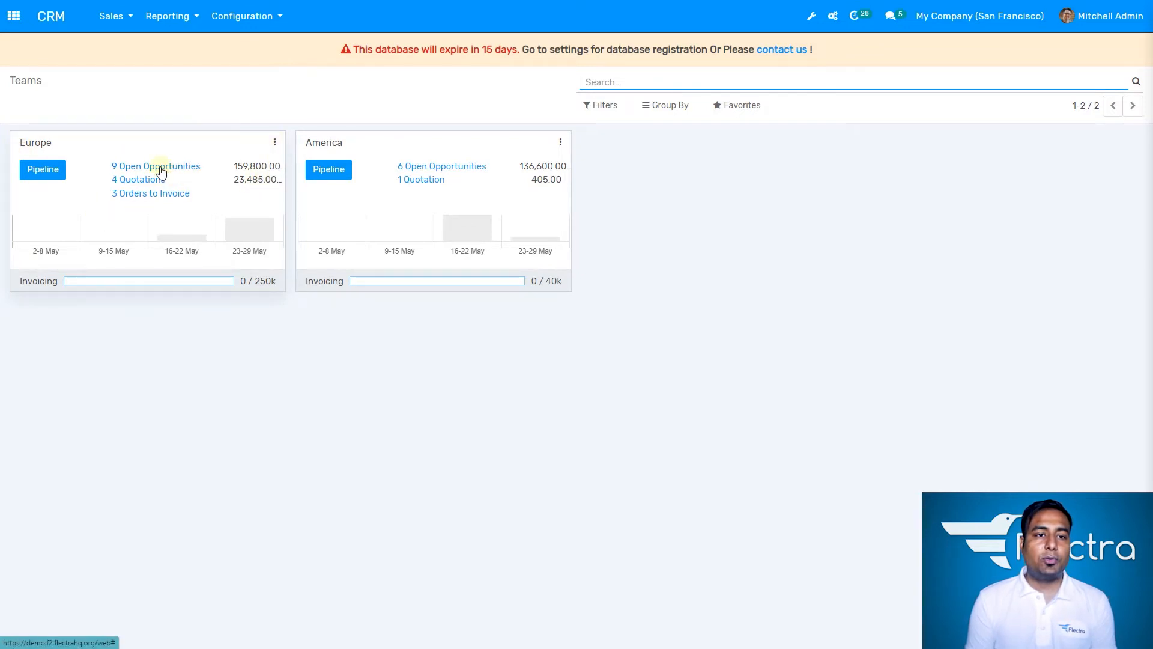
View the Europe team's configuration from its card, discard the edit and return to the Teams overview
{"action": "left_click", "coordinate": [275, 144]}
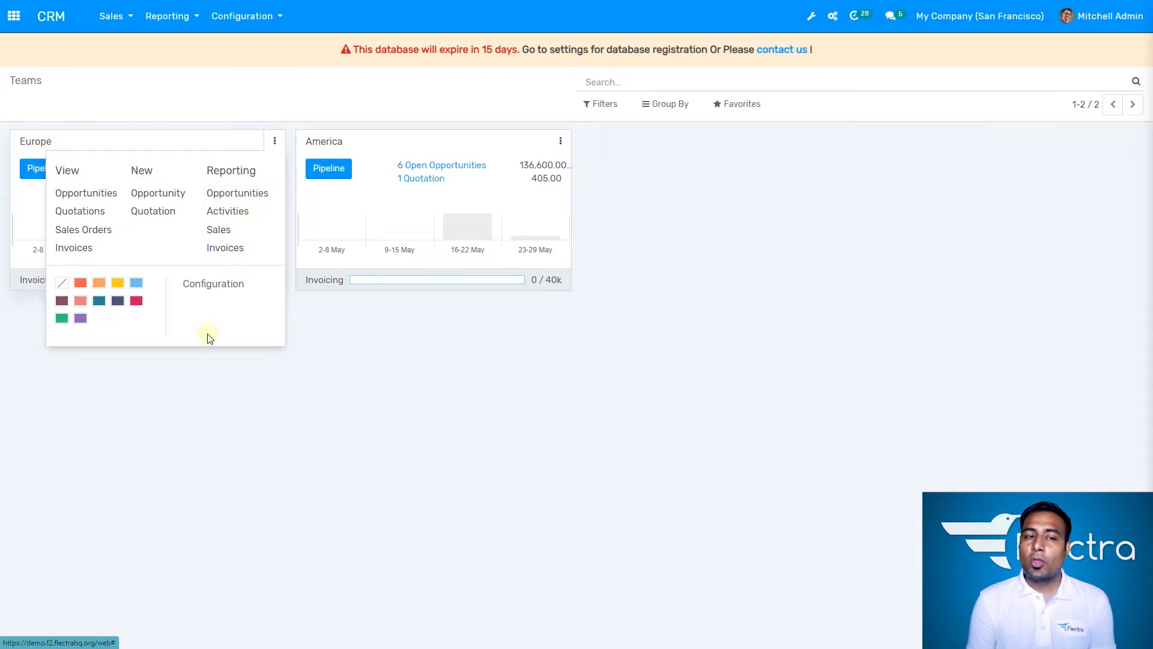
{"action": "left_click", "coordinate": [228, 292]}
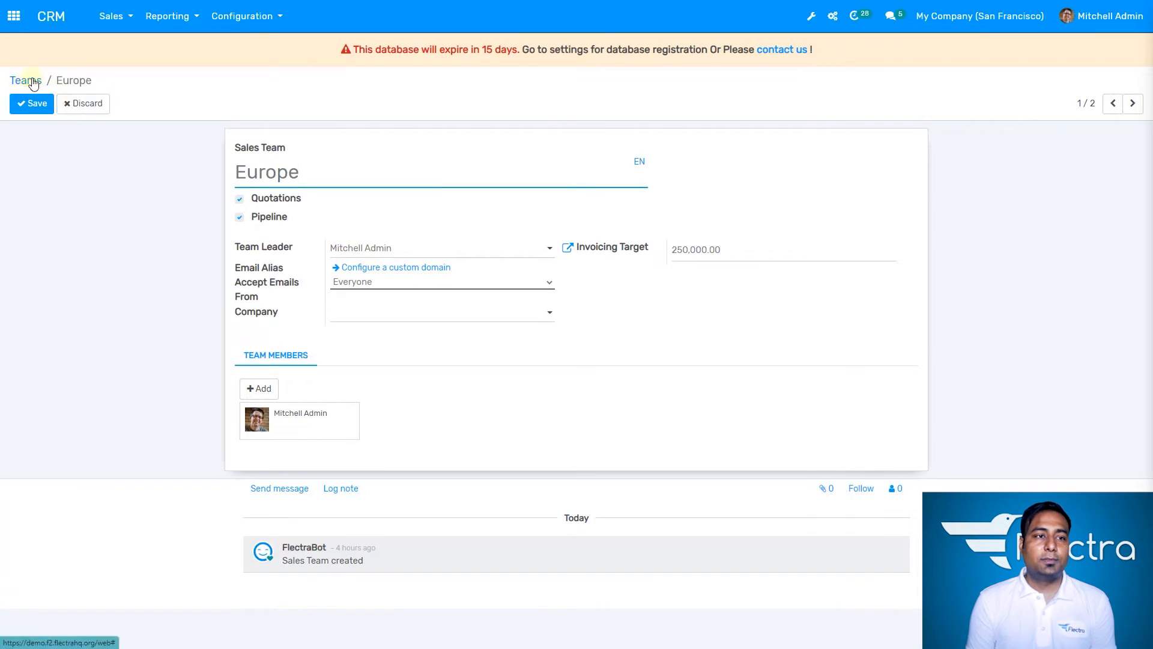
{"action": "left_click", "coordinate": [79, 114]}
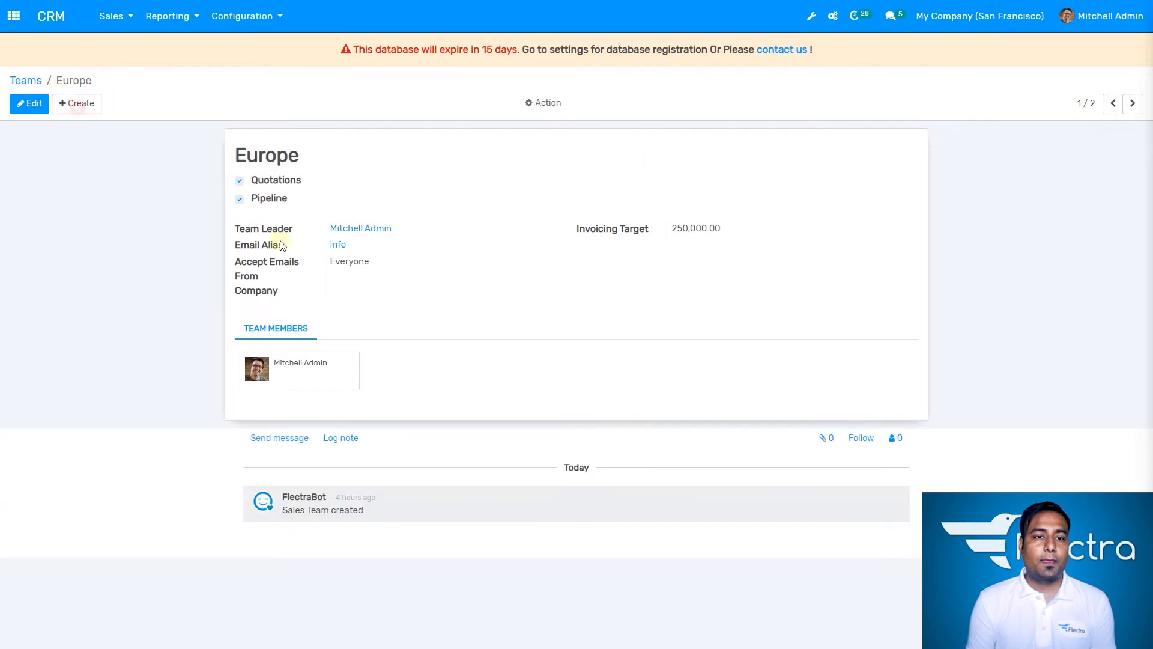
{"action": "left_click", "coordinate": [117, 17]}
{"action": "left_click", "coordinate": [150, 103]}
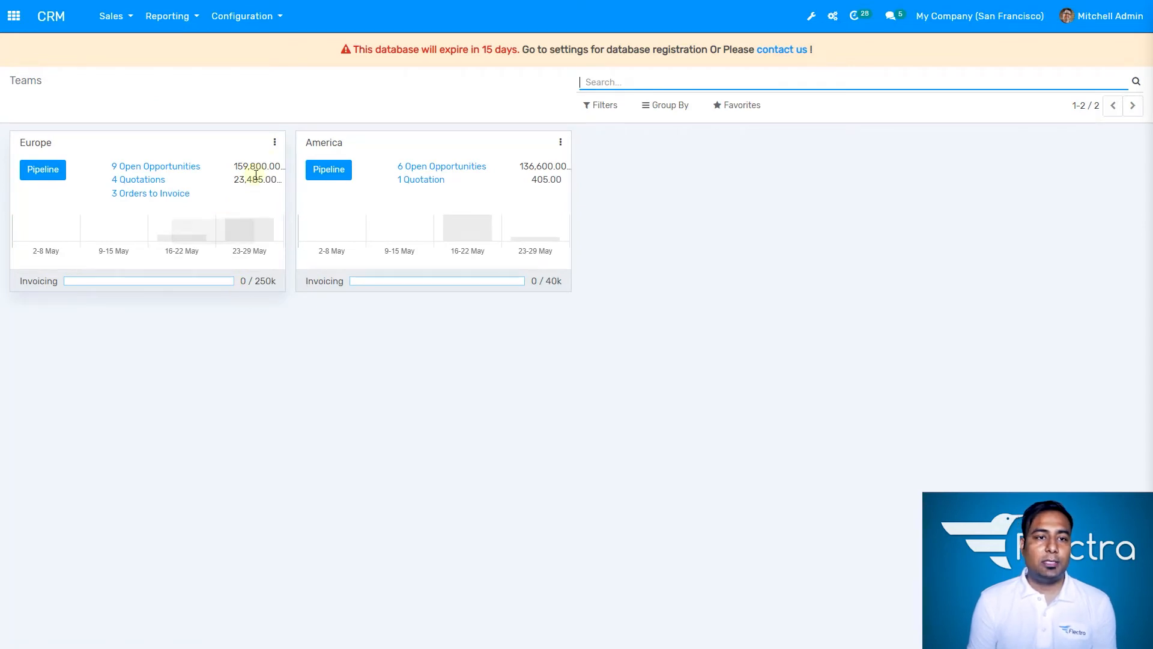
Color the Europe team card magenta and the America team card light blue
{"action": "left_click", "coordinate": [275, 143]}
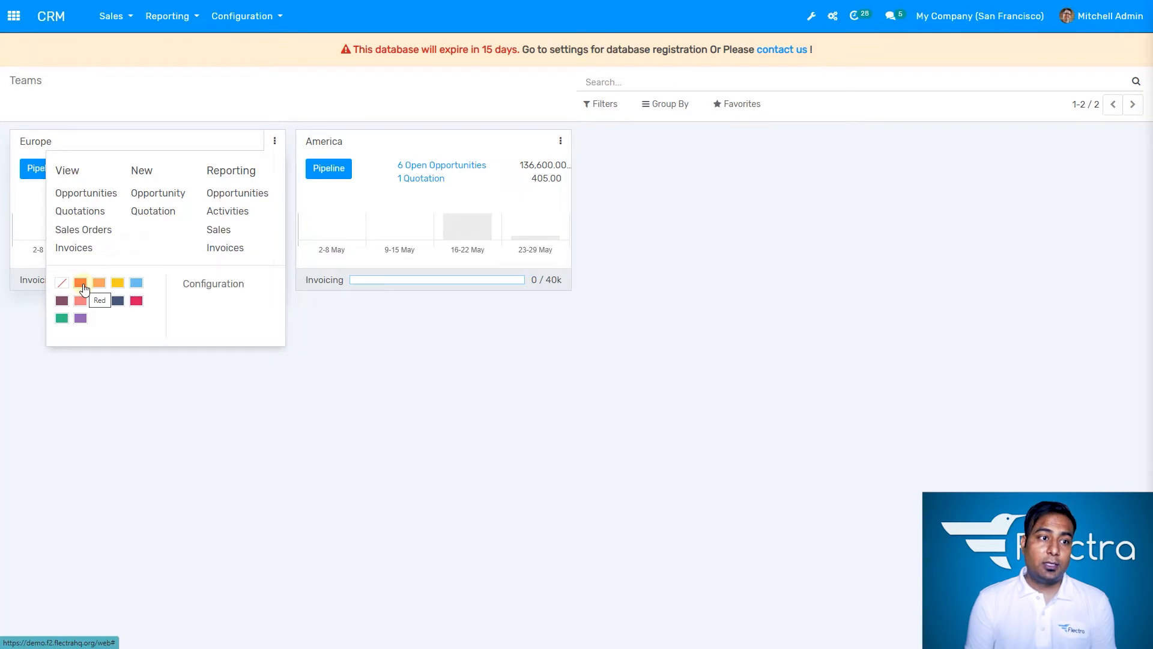
{"action": "left_click", "coordinate": [135, 304]}
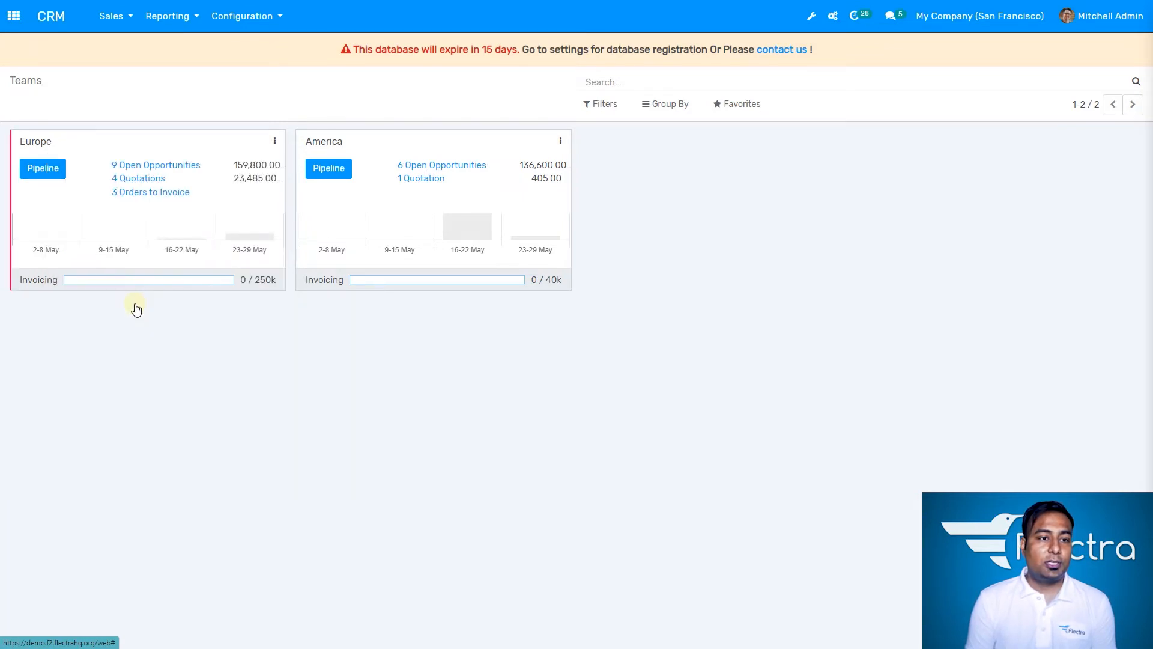
{"action": "left_click", "coordinate": [561, 141]}
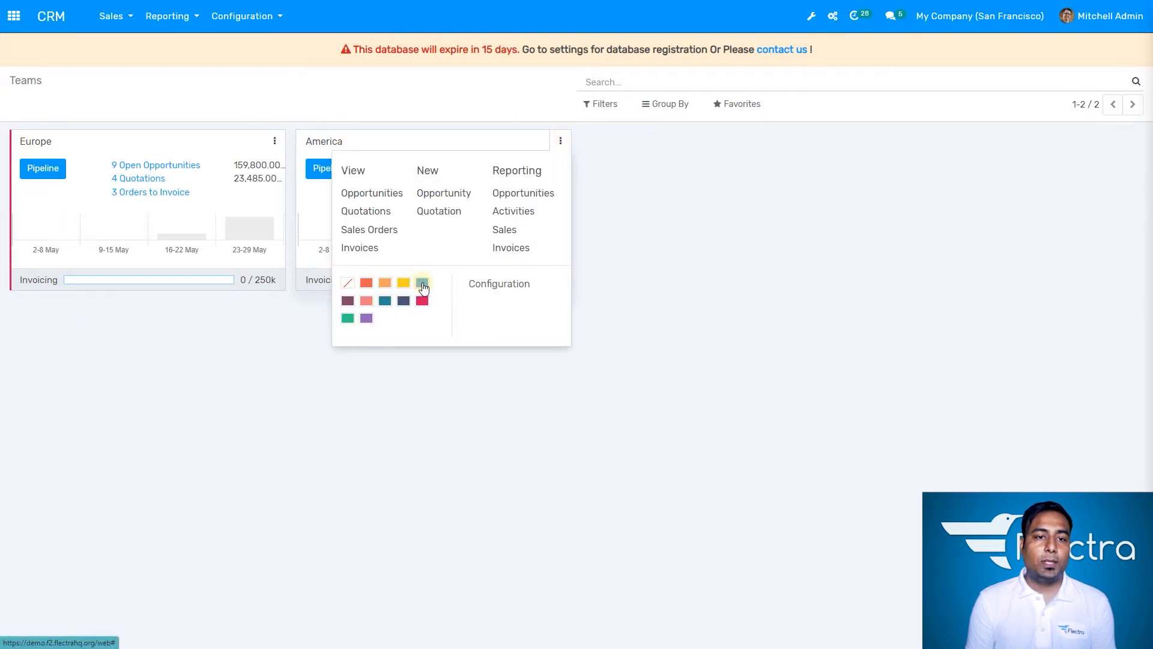
{"action": "left_click", "coordinate": [421, 284]}
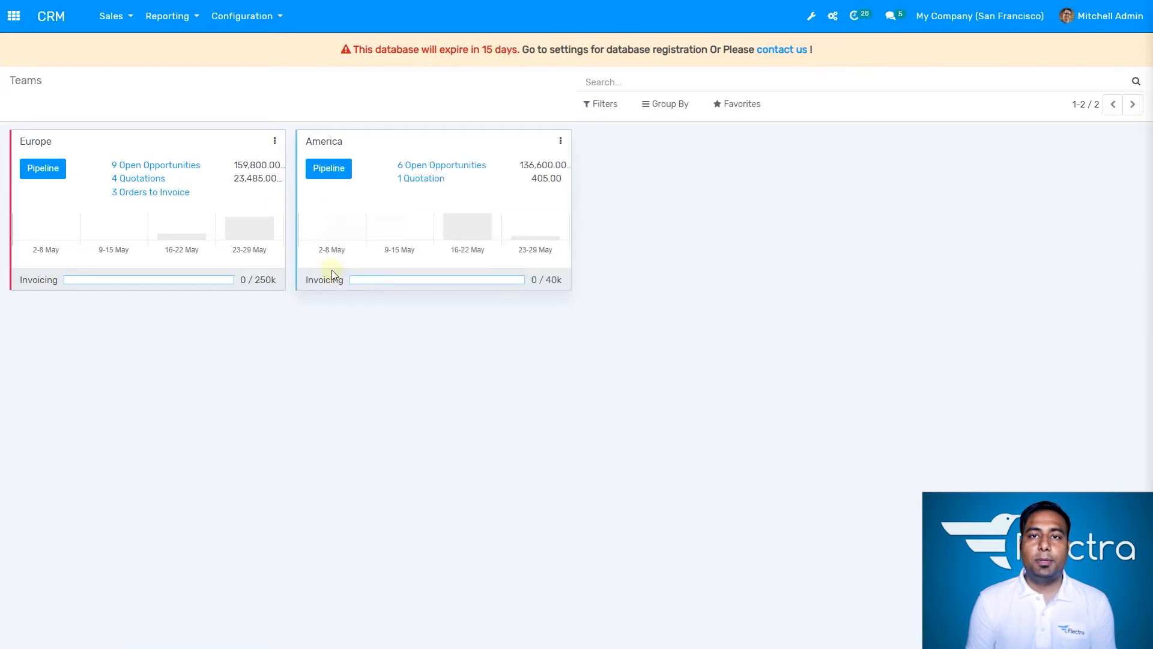
Open the Europe team's pipeline and view the Module desk opportunity in the New stage
{"action": "left_click", "coordinate": [50, 166]}
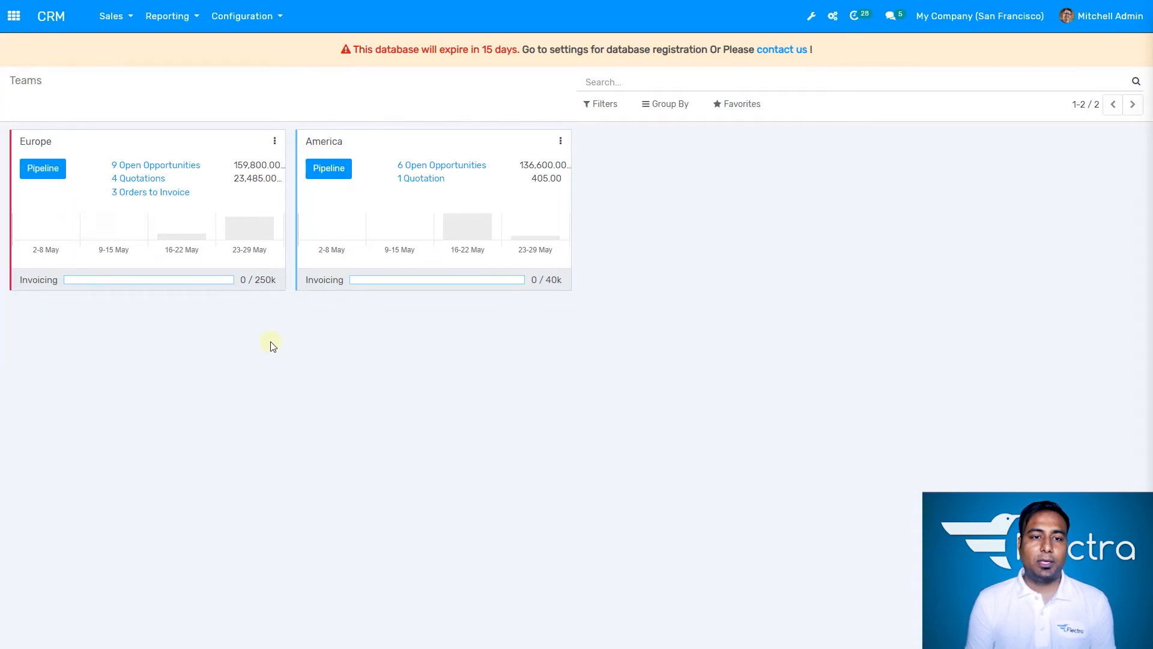
{"action": "left_click", "coordinate": [52, 170]}
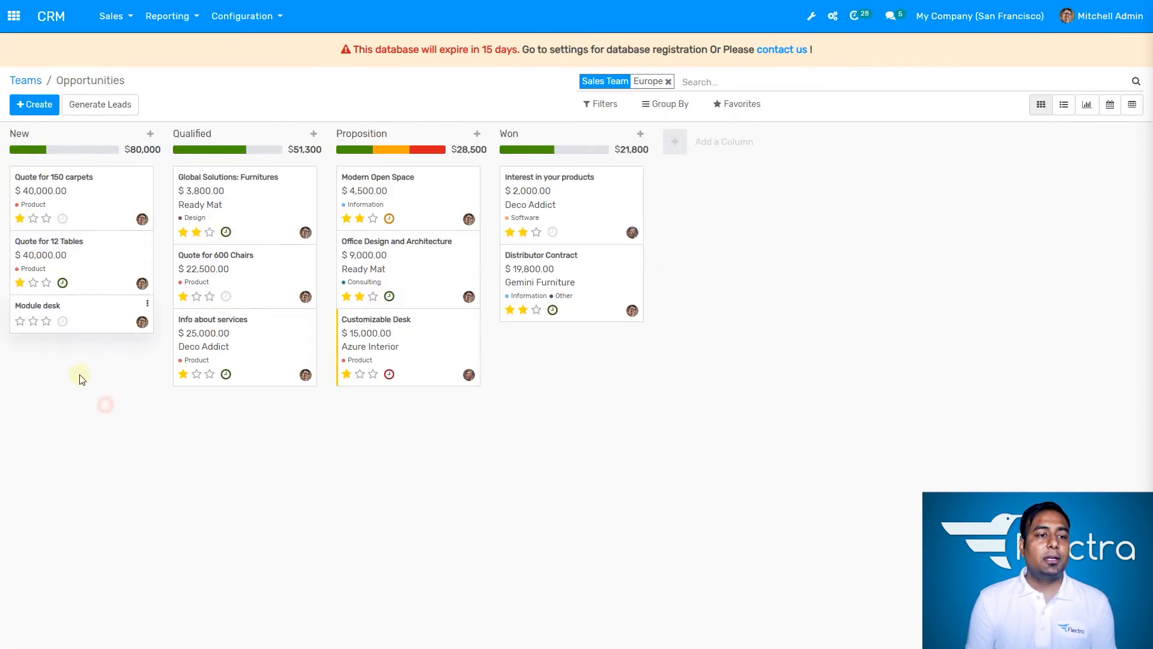
{"action": "left_click", "coordinate": [103, 315]}
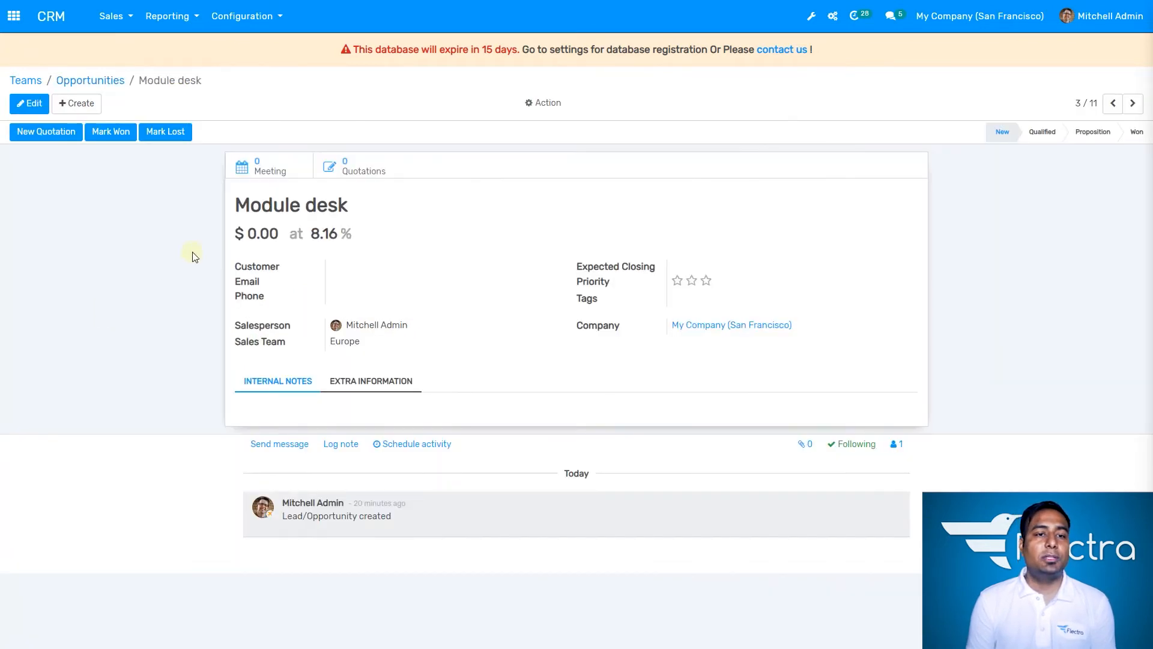
Edit the Module desk opportunity and assign Deco Addict as its customer
{"action": "left_click", "coordinate": [34, 104]}
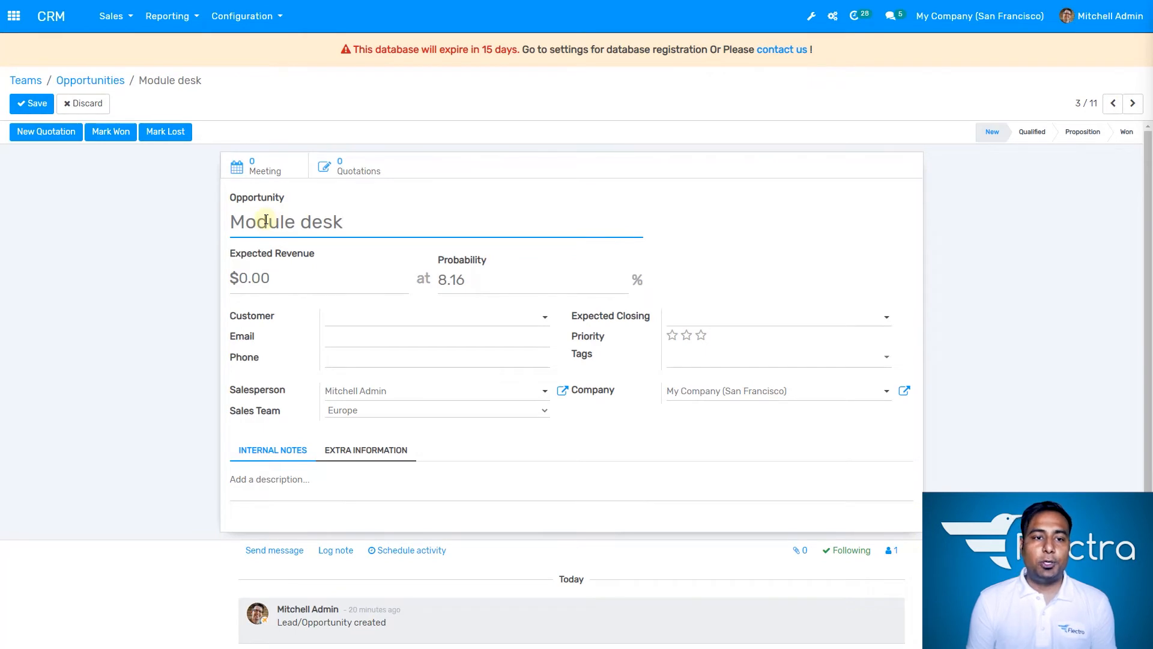
{"action": "left_click", "coordinate": [297, 279]}
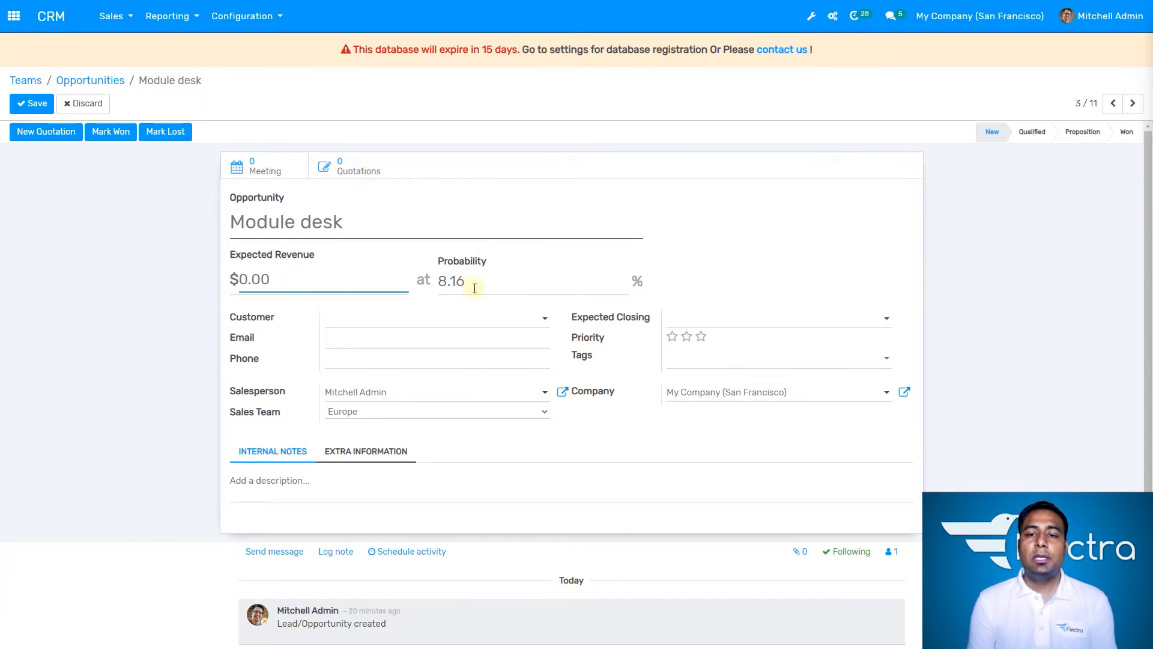
{"action": "left_click", "coordinate": [688, 287]}
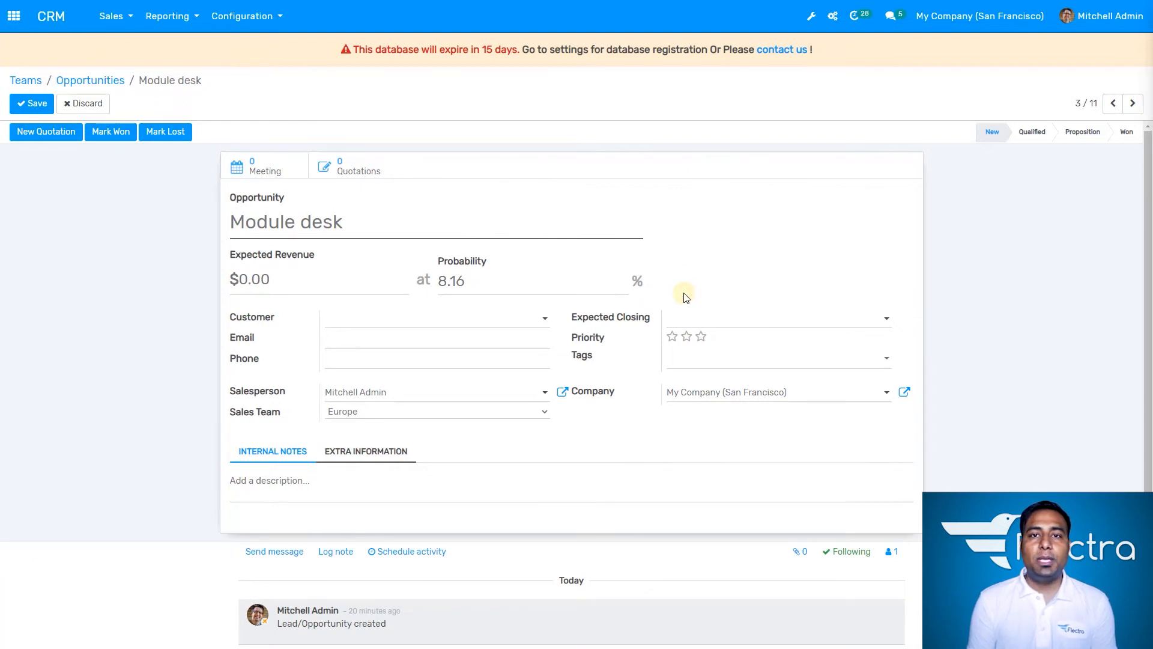
{"action": "left_click", "coordinate": [467, 320]}
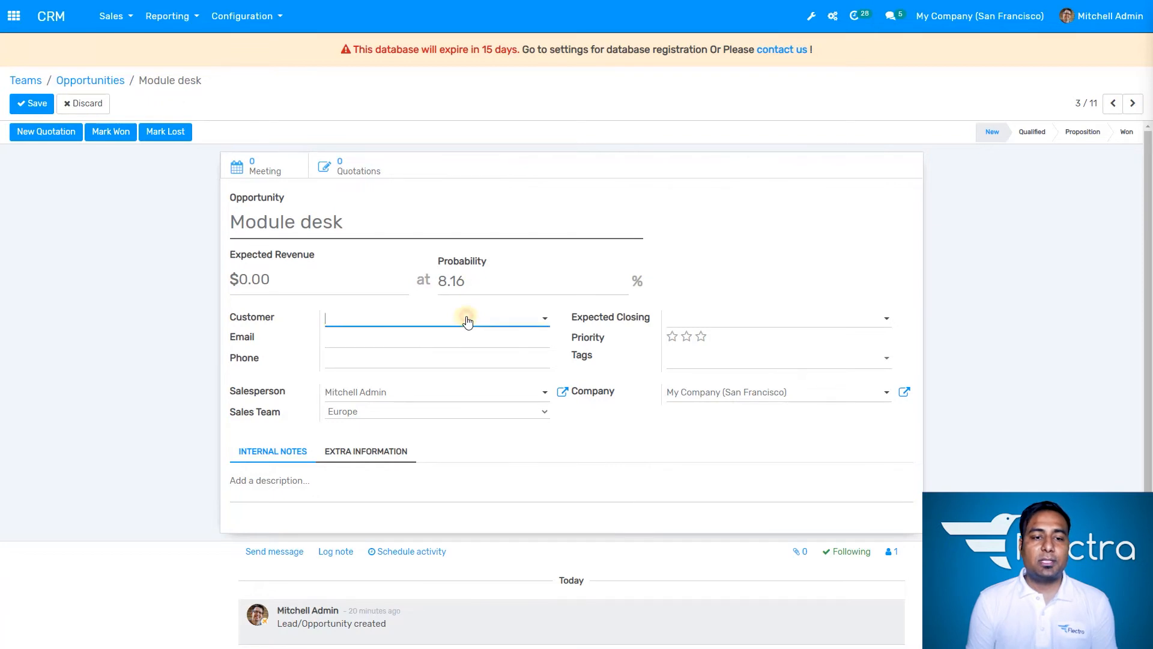
{"action": "left_click", "coordinate": [459, 343]}
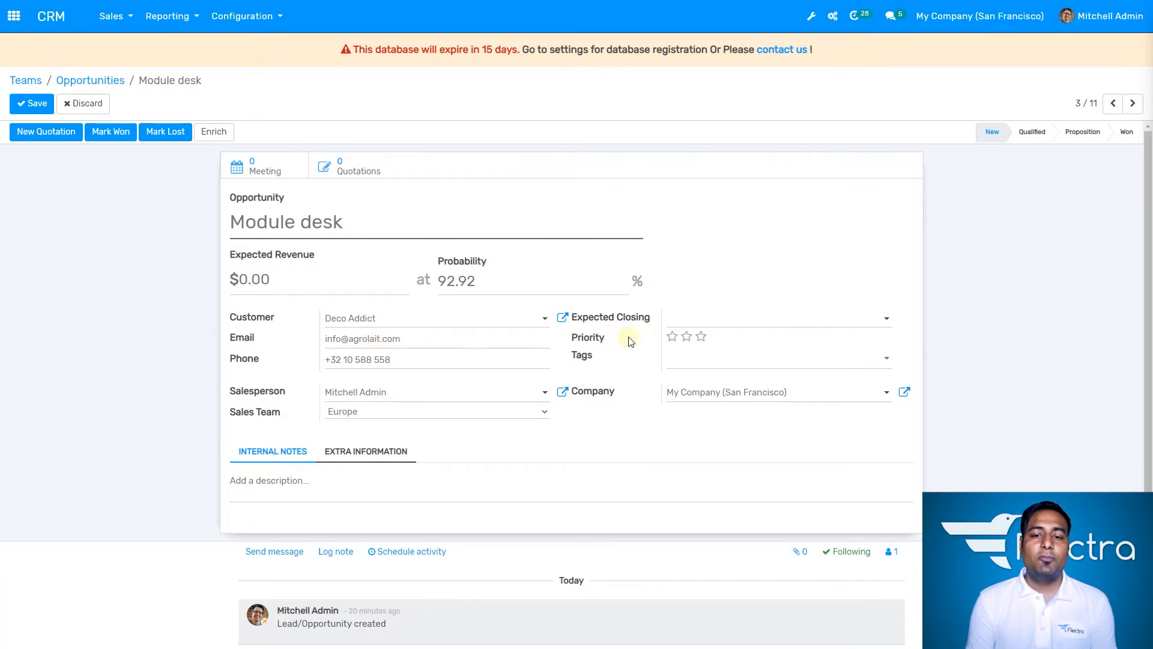
Set the opportunity's expected closing date to 06/09/2022
{"action": "left_click", "coordinate": [702, 323]}
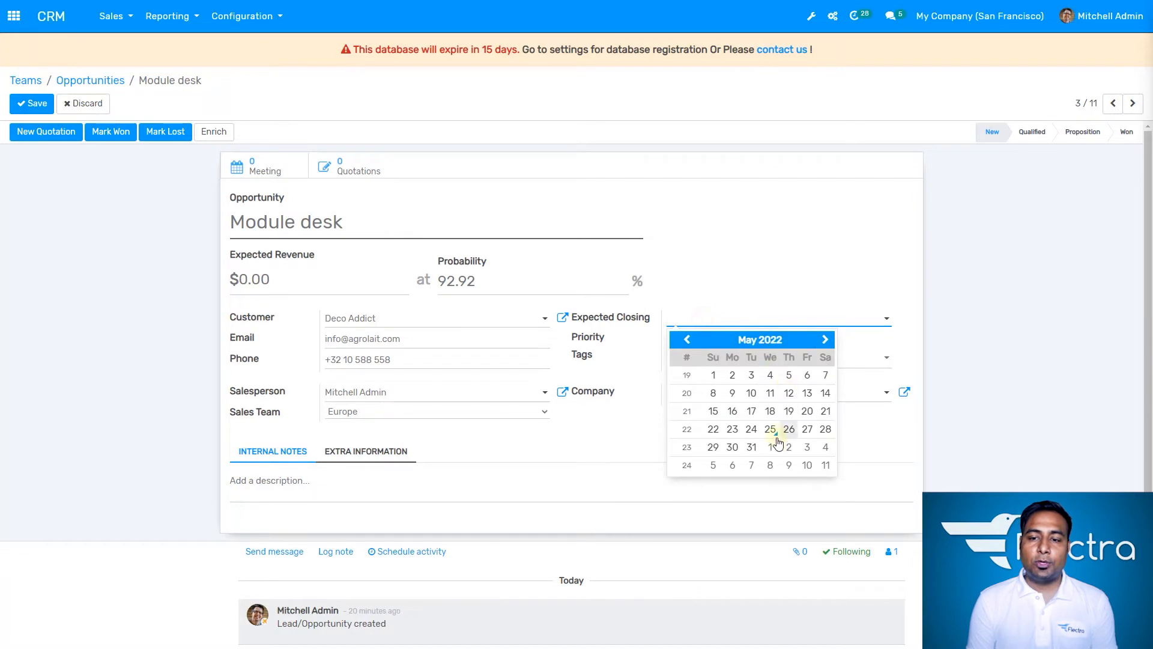
{"action": "left_click", "coordinate": [825, 339]}
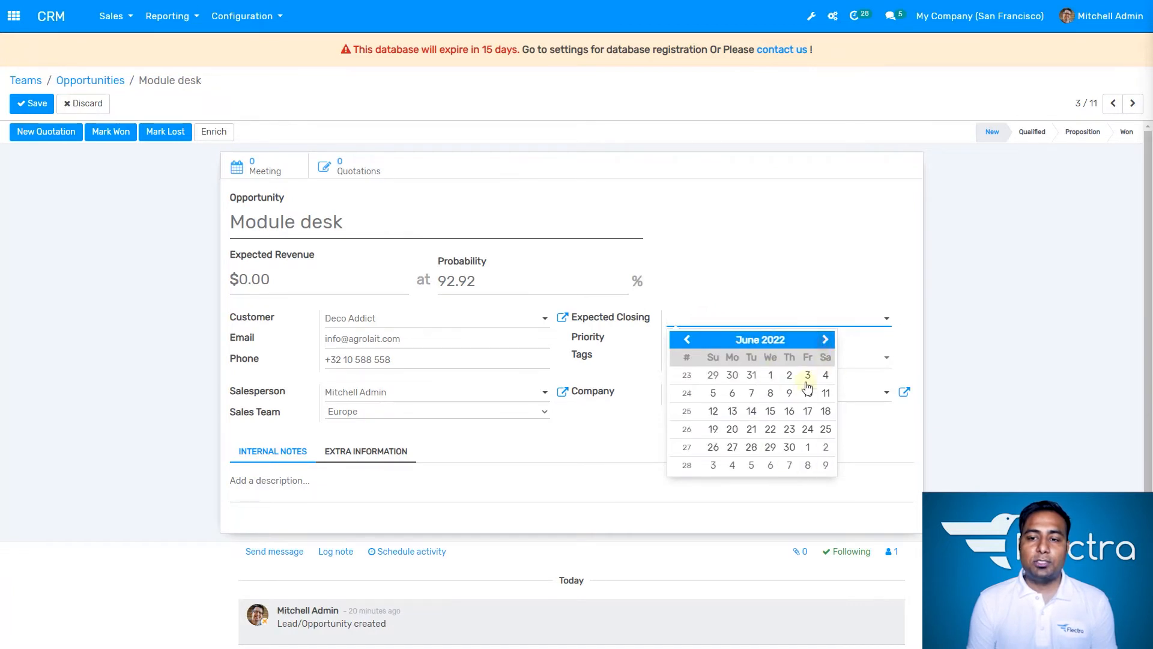
{"action": "left_click", "coordinate": [789, 393]}
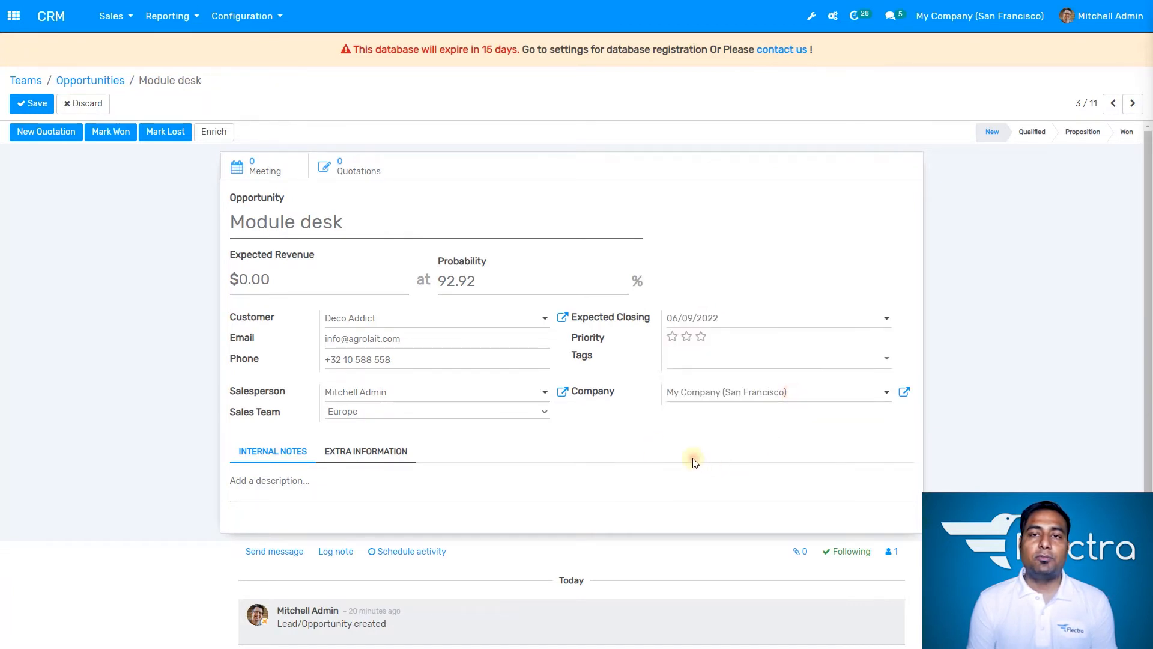
Set the Module desk opportunity's expected closing date to 07/13/2022 and save the record
{"action": "left_click", "coordinate": [737, 323]}
{"action": "left_click", "coordinate": [823, 343]}
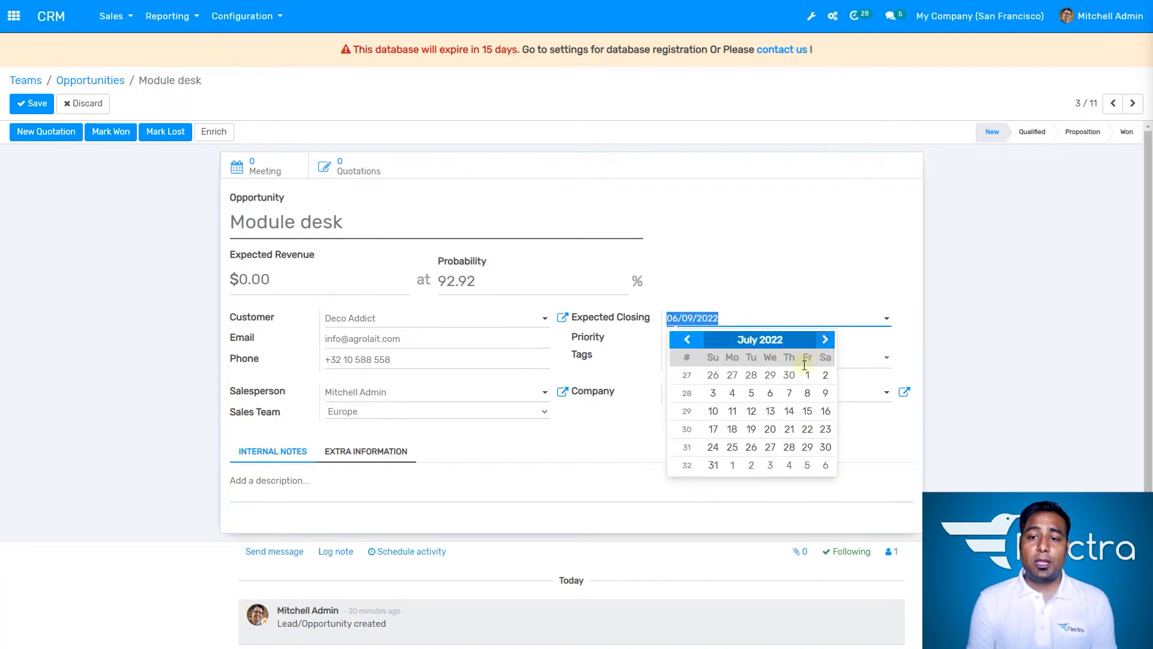
{"action": "left_click", "coordinate": [770, 411]}
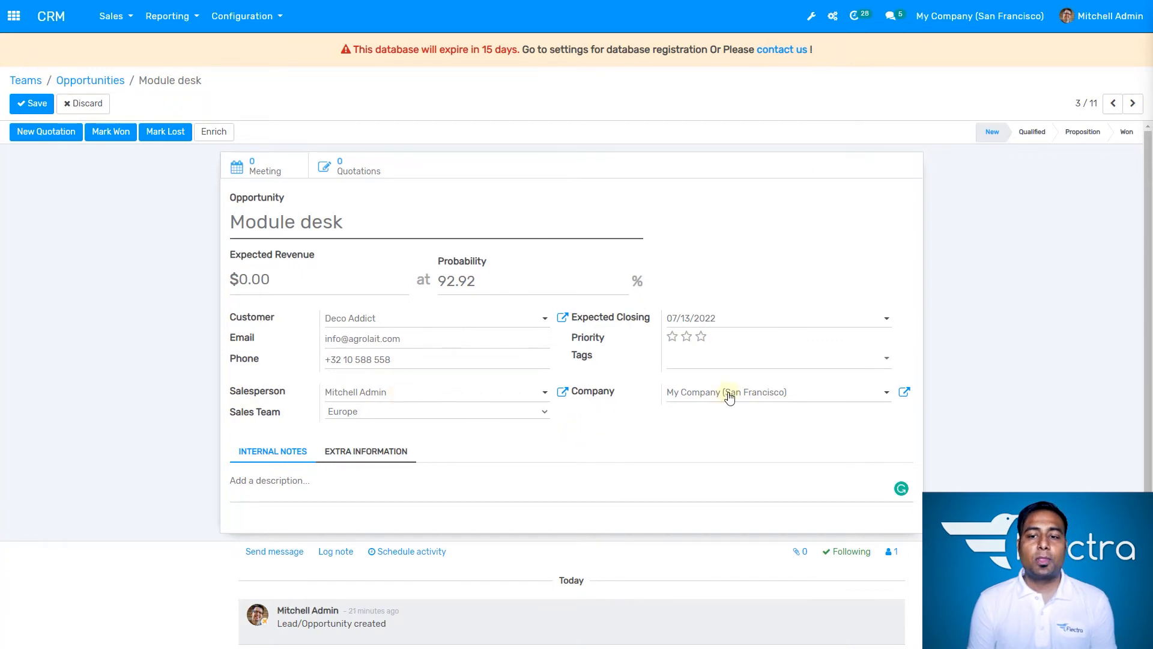
{"action": "left_click", "coordinate": [351, 481]}
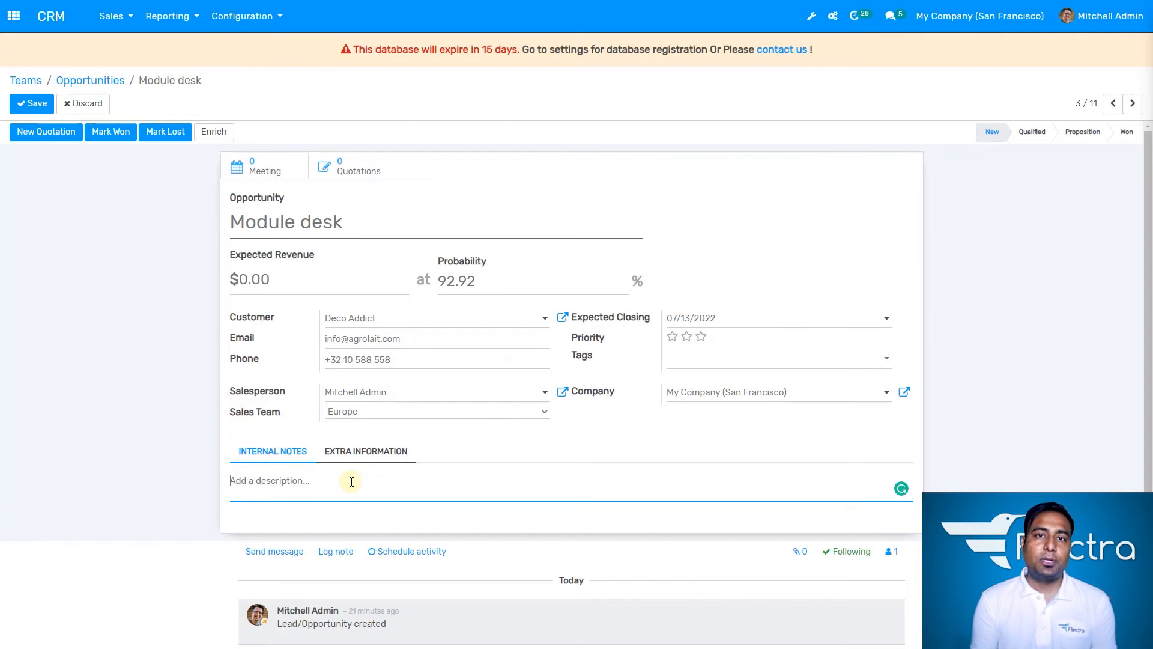
{"action": "left_click", "coordinate": [480, 454]}
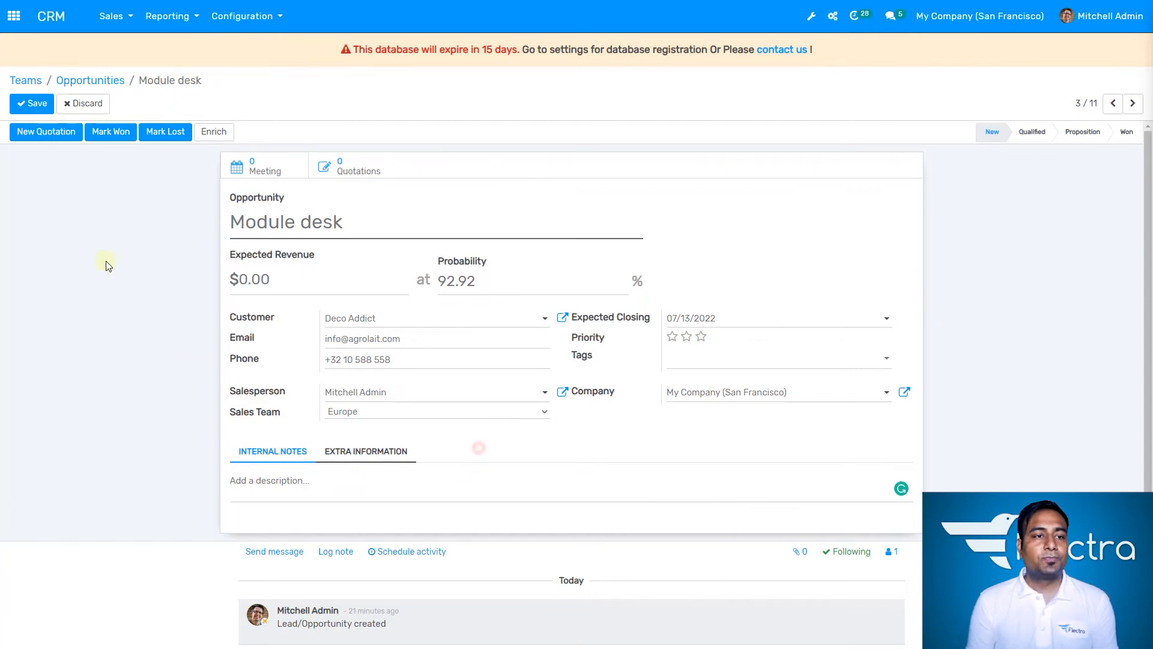
{"action": "left_click", "coordinate": [33, 105]}
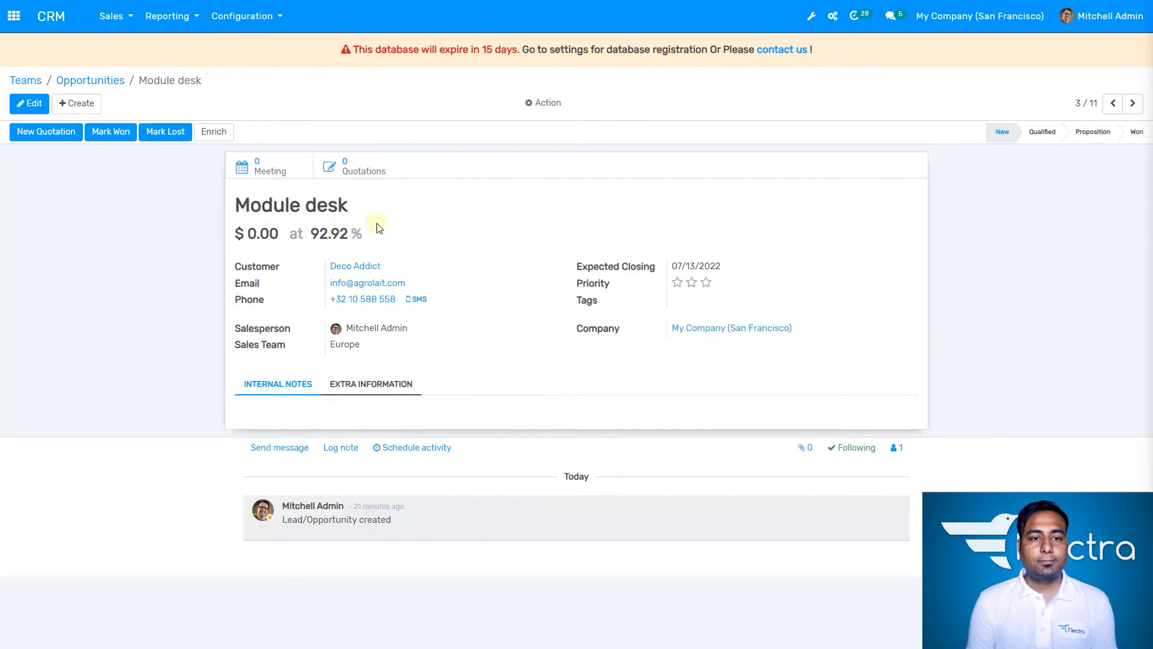
{"action": "scroll", "coordinate": [435, 394], "scroll_direction": "down", "scroll_amount": 1}
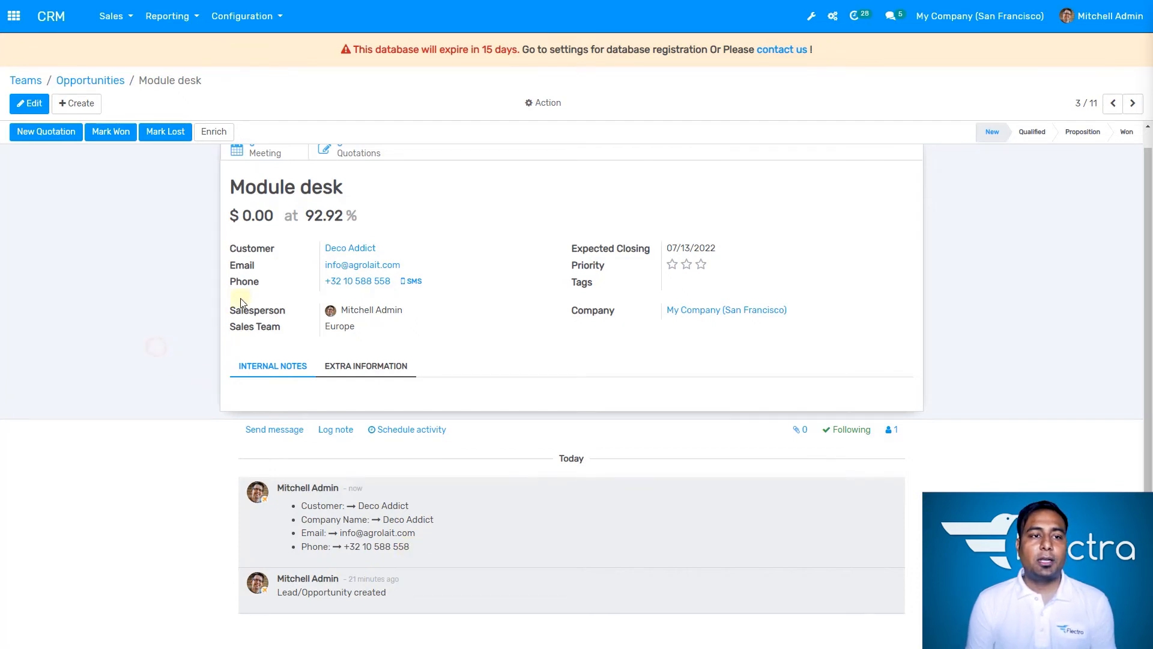
{"action": "scroll", "coordinate": [179, 337], "scroll_direction": "up", "scroll_amount": 1}
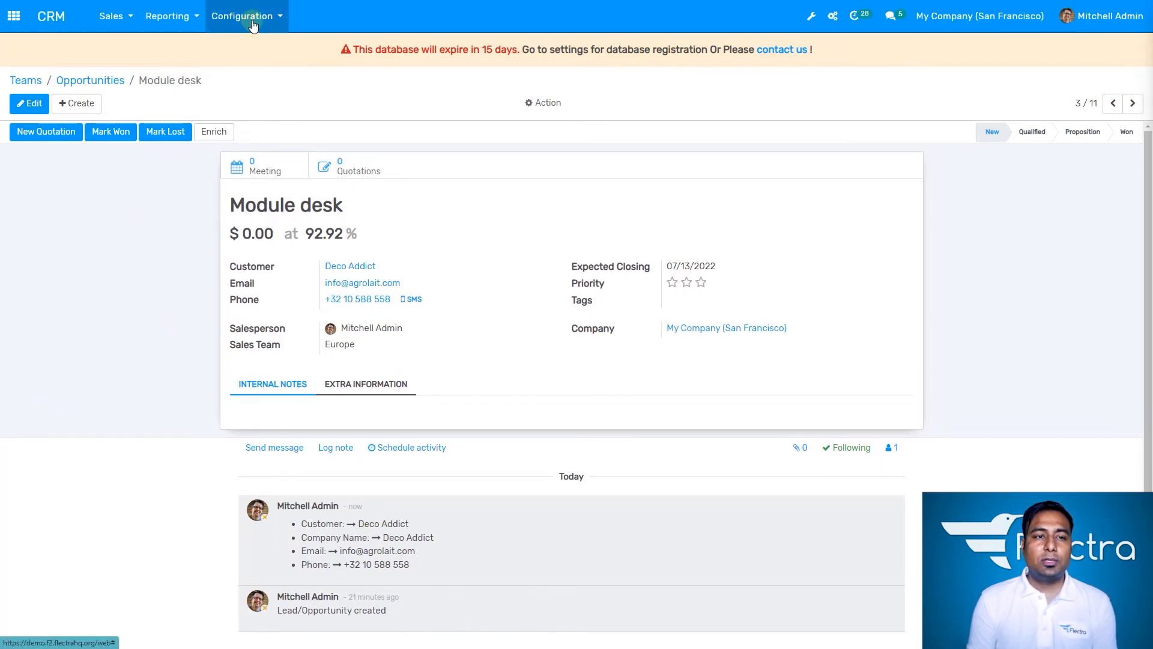
Schedule an Email activity with the summary "Price" on the Module desk opportunity
{"action": "left_click", "coordinate": [423, 453]}
{"action": "left_click", "coordinate": [521, 87]}
{"action": "left_click", "coordinate": [471, 109]}
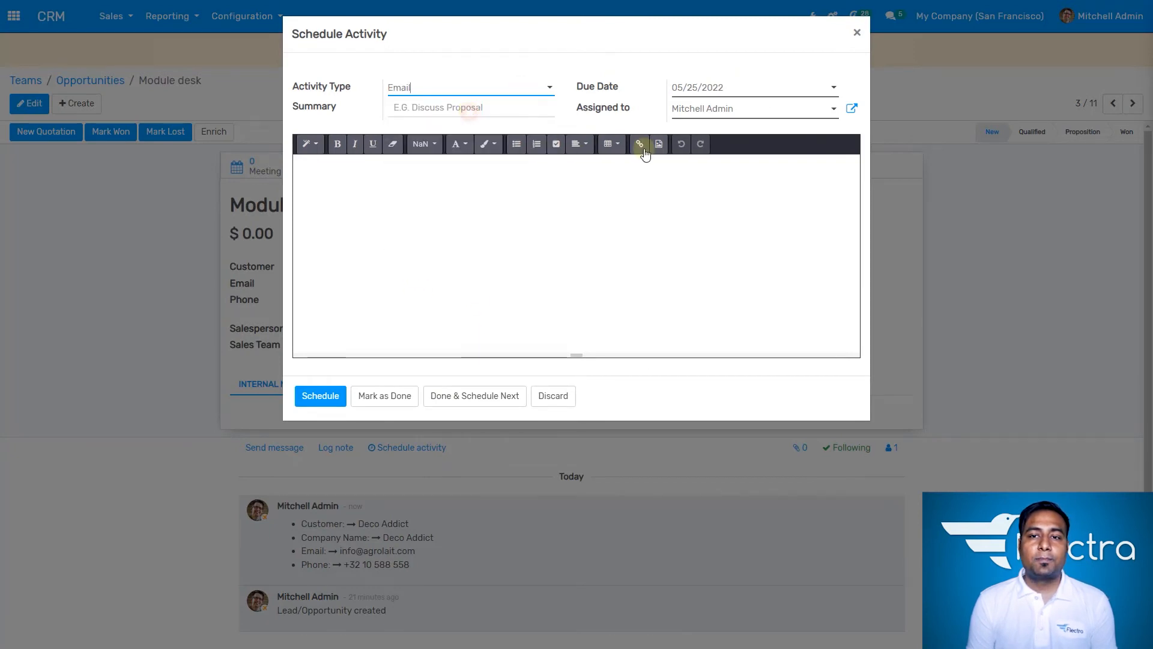
{"action": "left_click", "coordinate": [486, 107]}
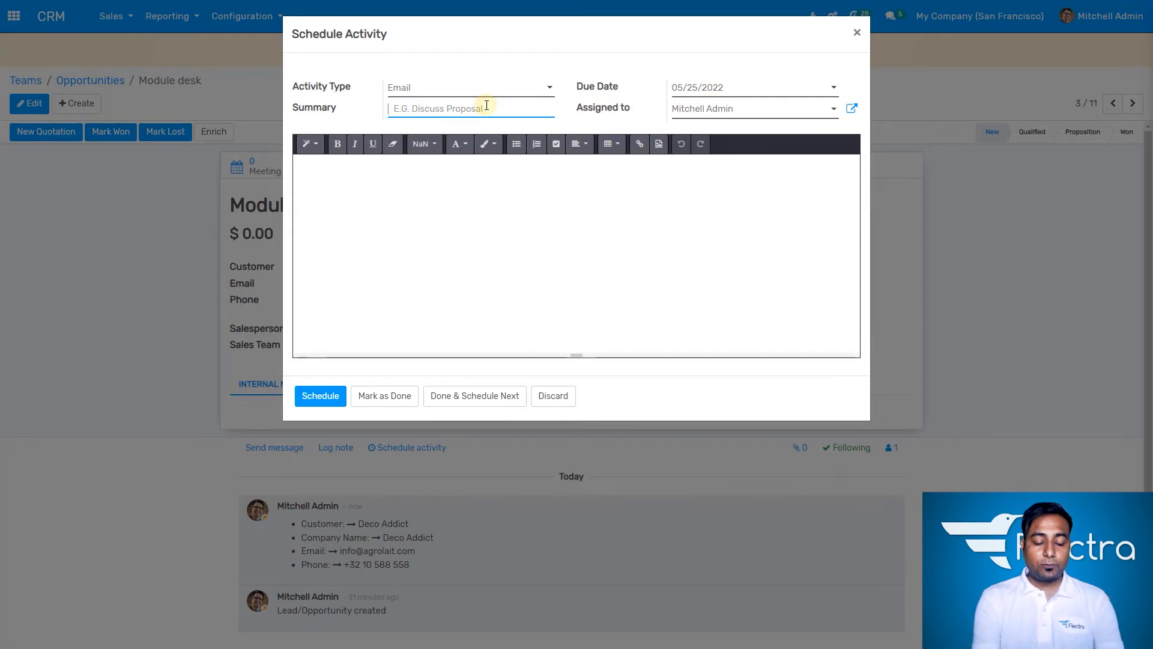
{"action": "type", "text": "P"}
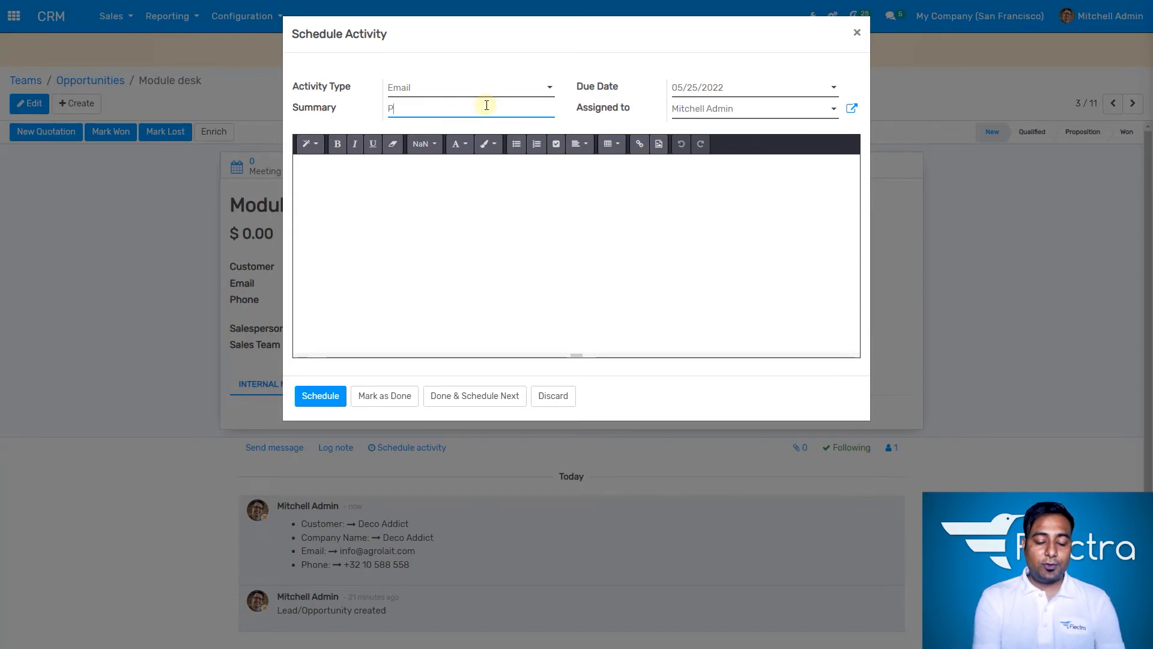
{"action": "type", "text": "rice"}
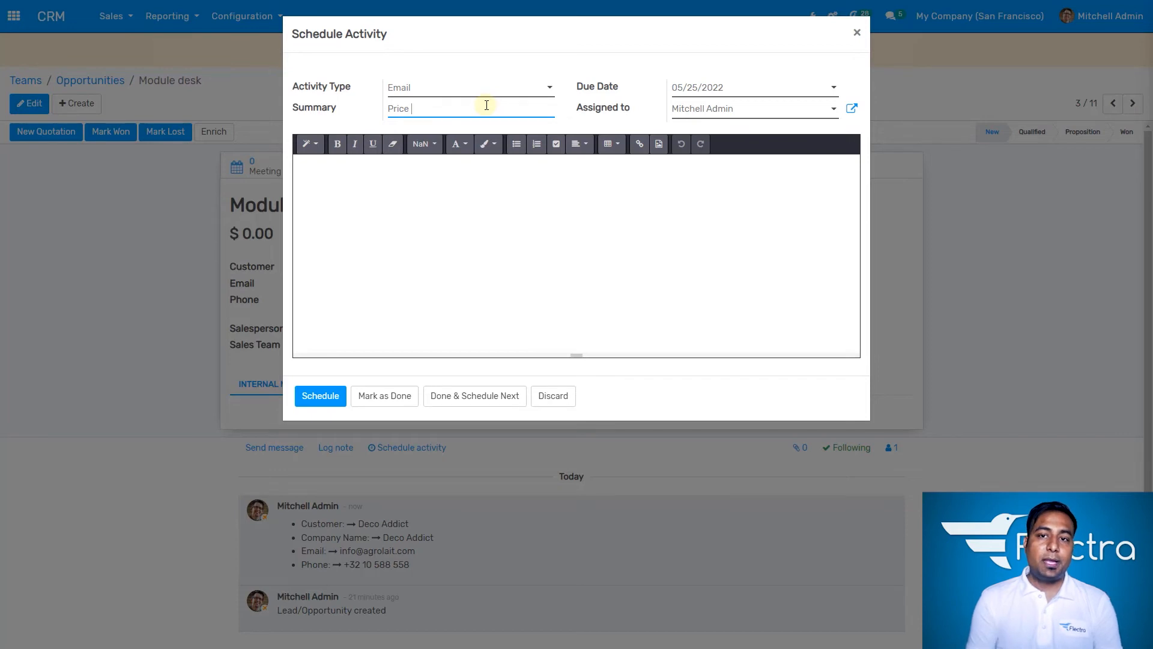
{"action": "left_click", "coordinate": [552, 235]}
{"action": "left_click", "coordinate": [323, 398]}
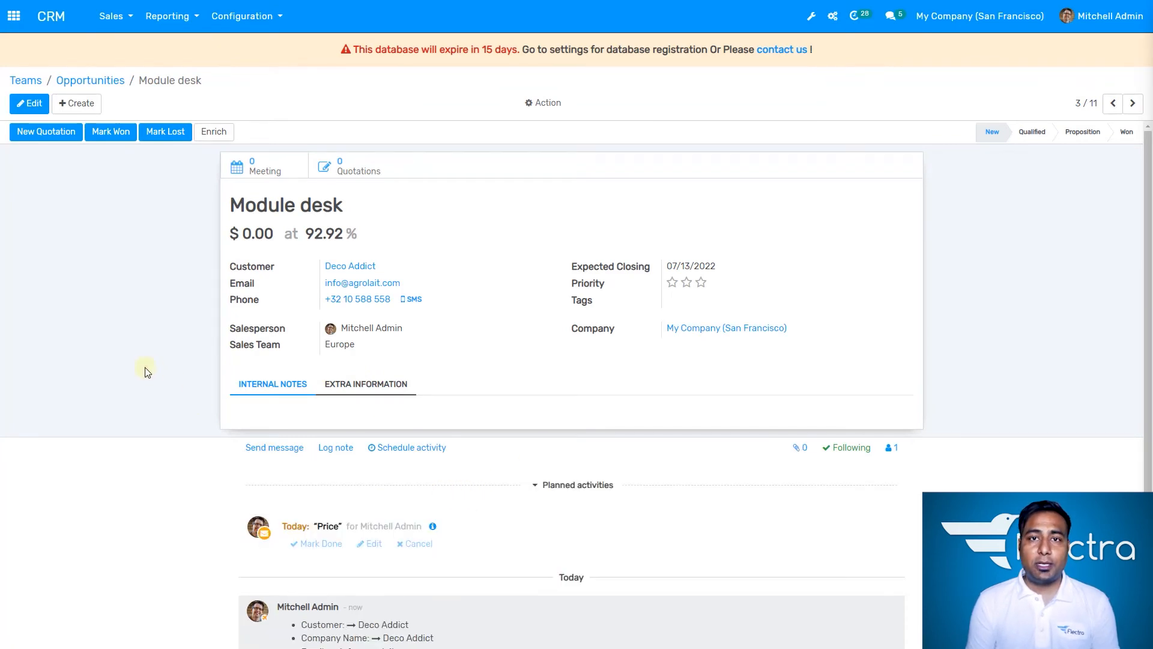
View the CRM's list of activity types and open the Make Quote activity type
{"action": "left_click", "coordinate": [273, 24]}
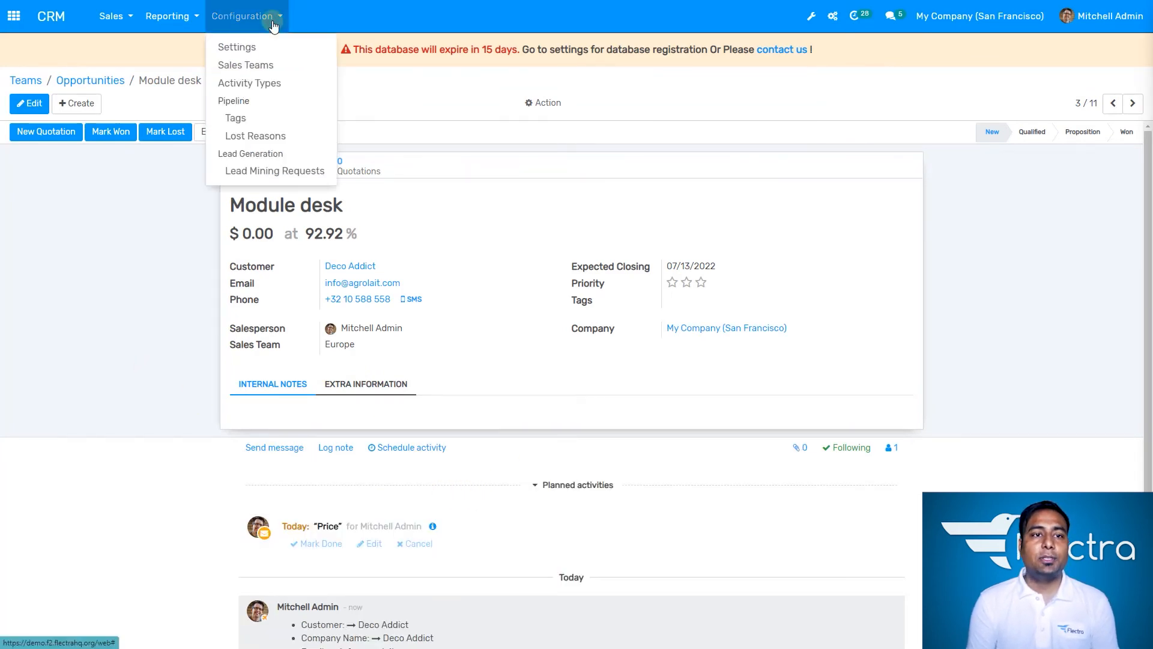
{"action": "left_click", "coordinate": [269, 84]}
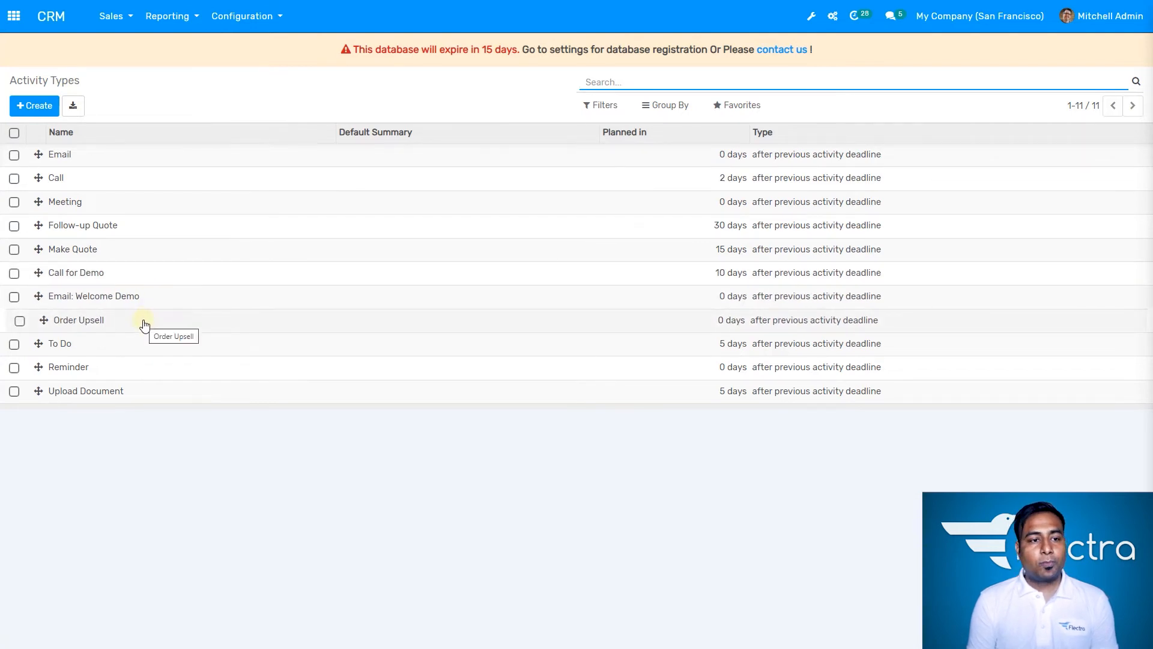
{"action": "left_click", "coordinate": [132, 443]}
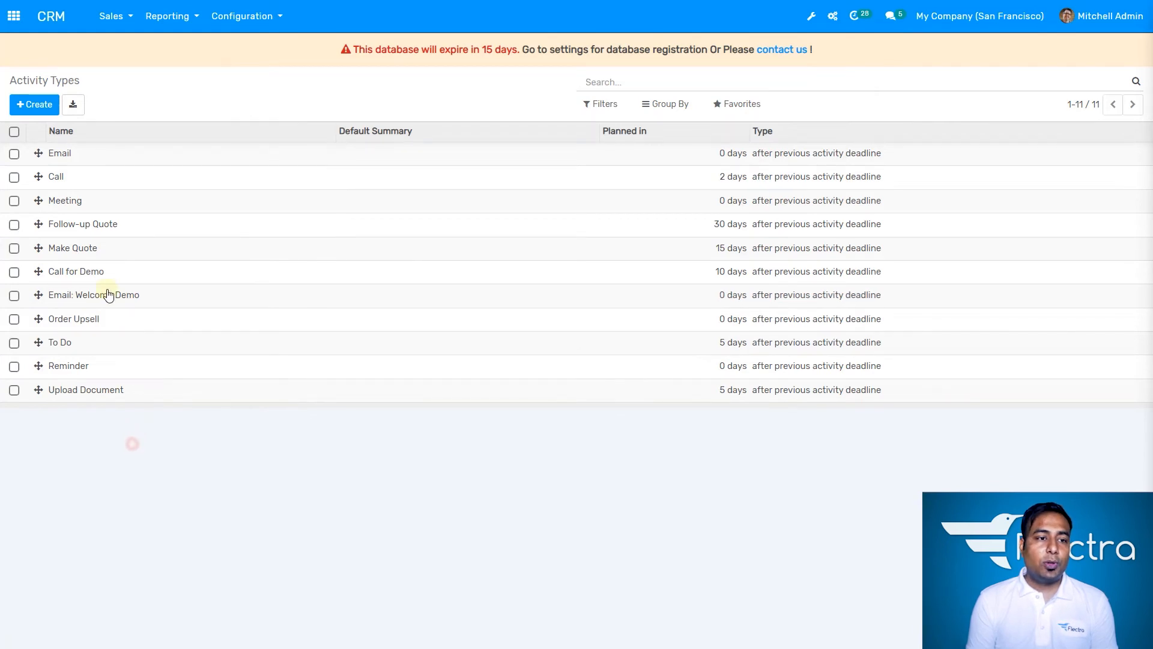
{"action": "left_click", "coordinate": [91, 254]}
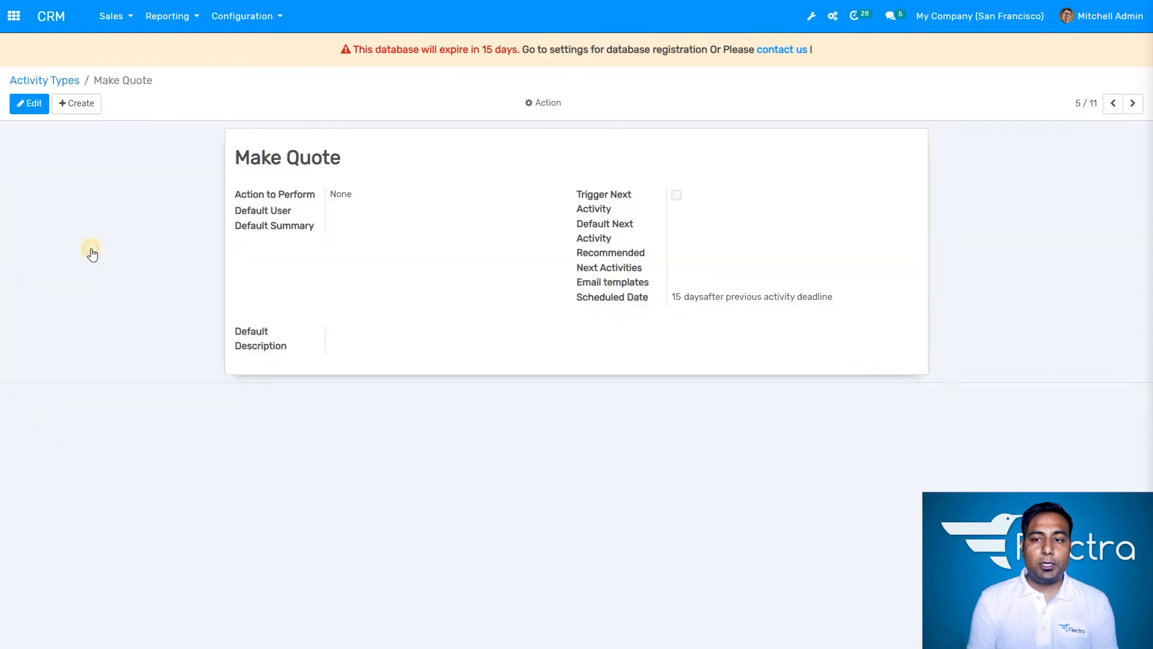
Open Make Quote for editing and examine its name, action to perform, default user and default description fields, keeping the action as None
{"action": "left_click", "coordinate": [25, 104]}
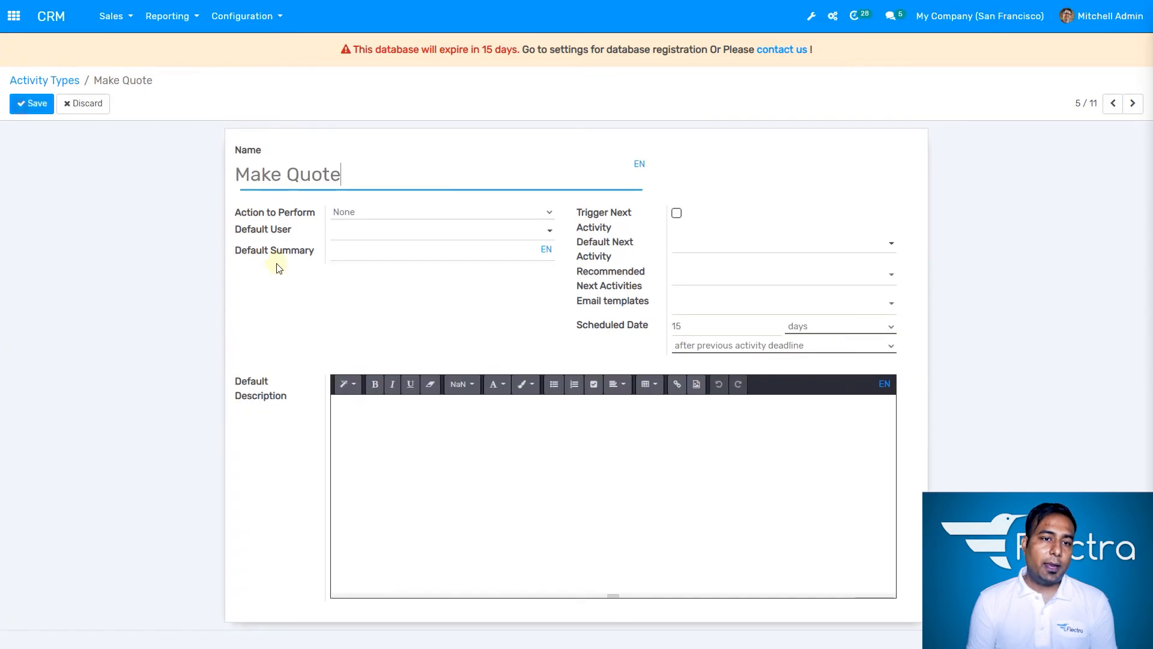
{"action": "left_click", "coordinate": [406, 170]}
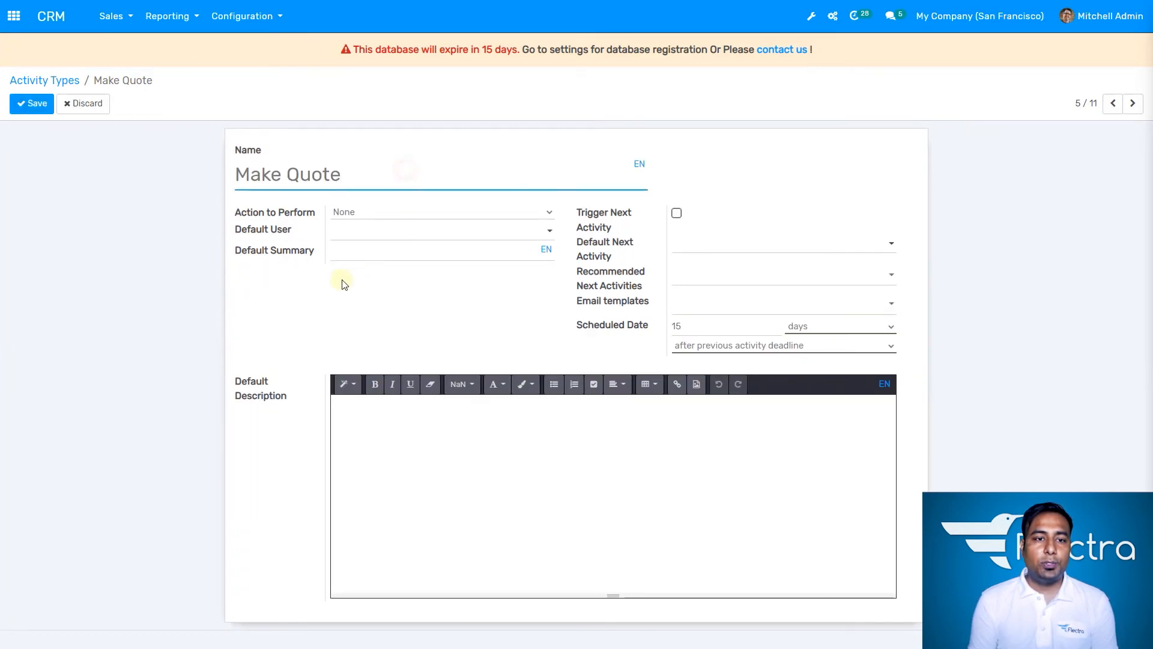
{"action": "left_click", "coordinate": [318, 294]}
{"action": "left_click", "coordinate": [424, 214]}
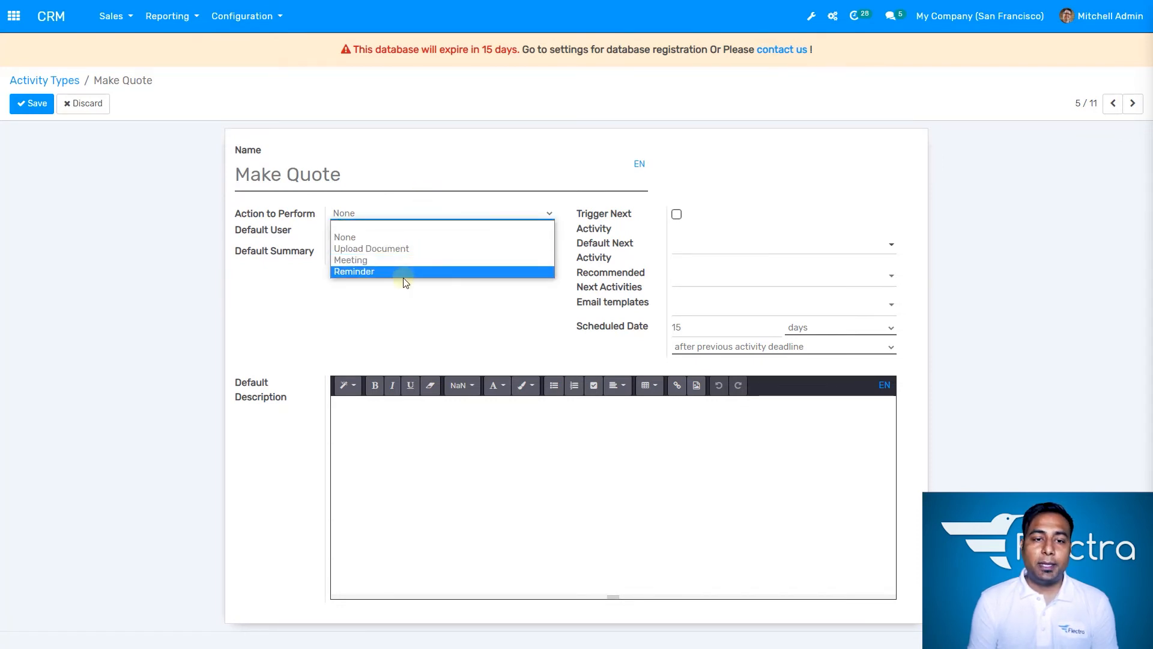
{"action": "left_click", "coordinate": [411, 238]}
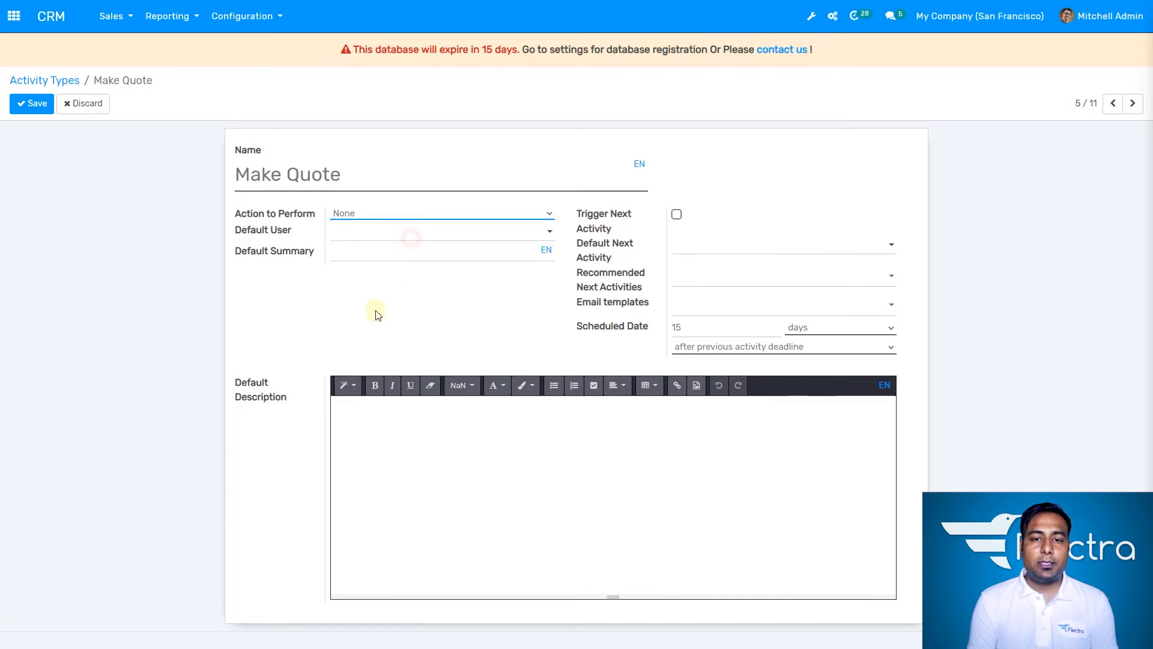
{"action": "left_click", "coordinate": [467, 240]}
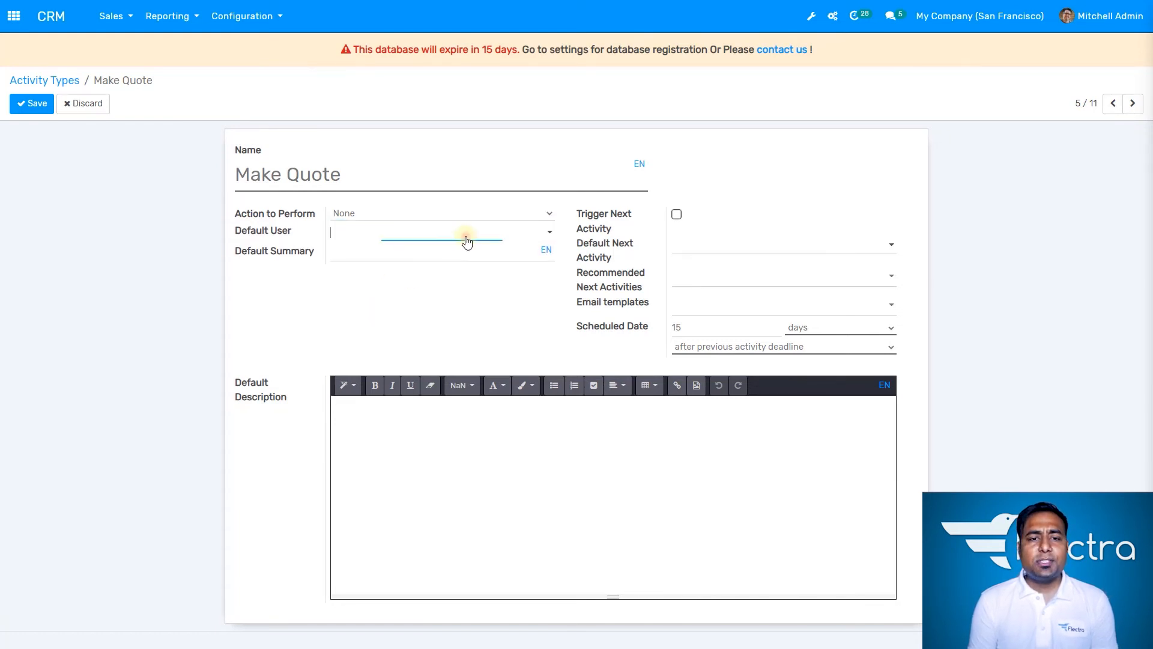
{"action": "left_click", "coordinate": [467, 240]}
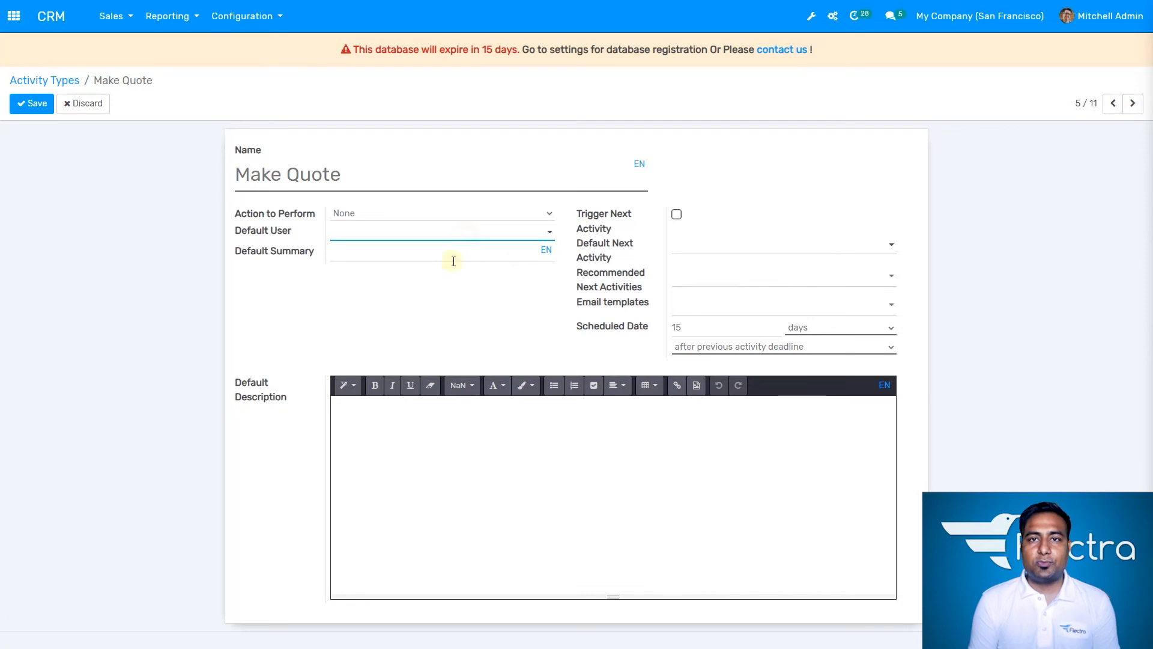
{"action": "left_click", "coordinate": [435, 296]}
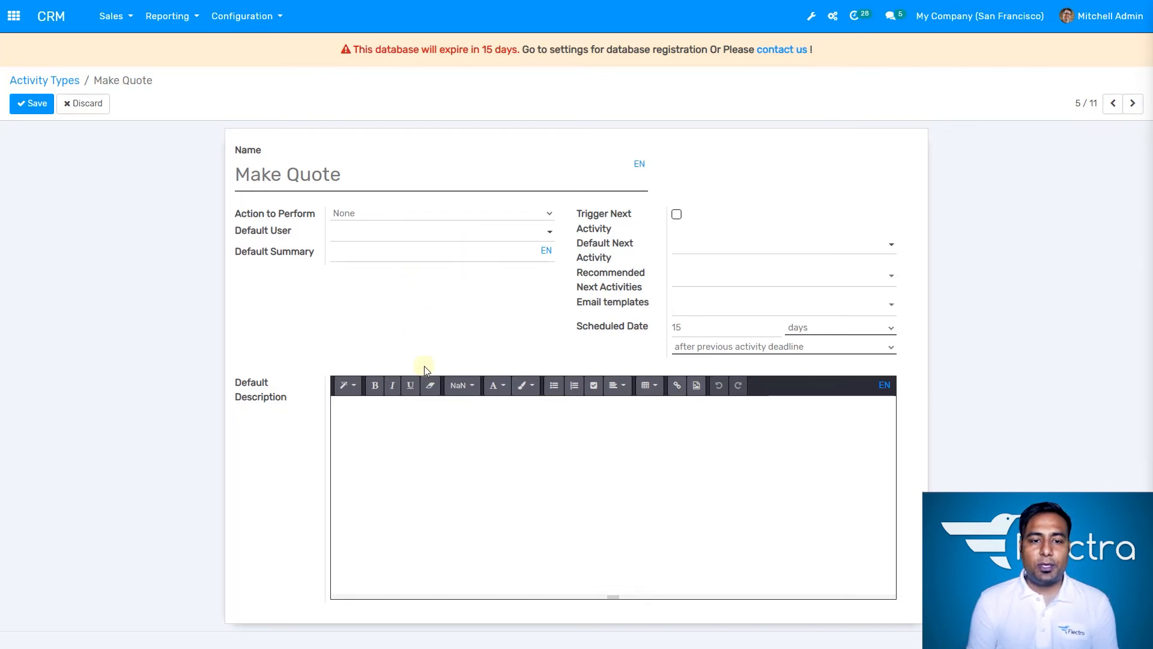
{"action": "left_click", "coordinate": [442, 450]}
{"action": "left_click", "coordinate": [459, 330]}
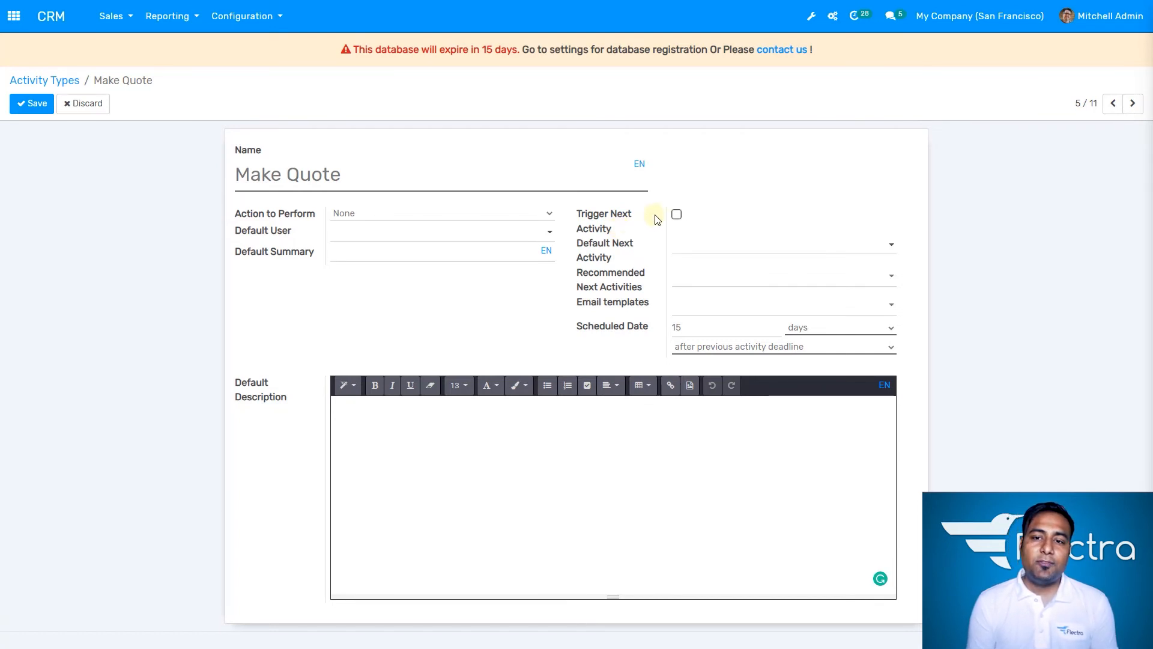
Try out the Trigger Next Activity option on Make Quote and switch it back off
{"action": "left_click", "coordinate": [676, 215]}
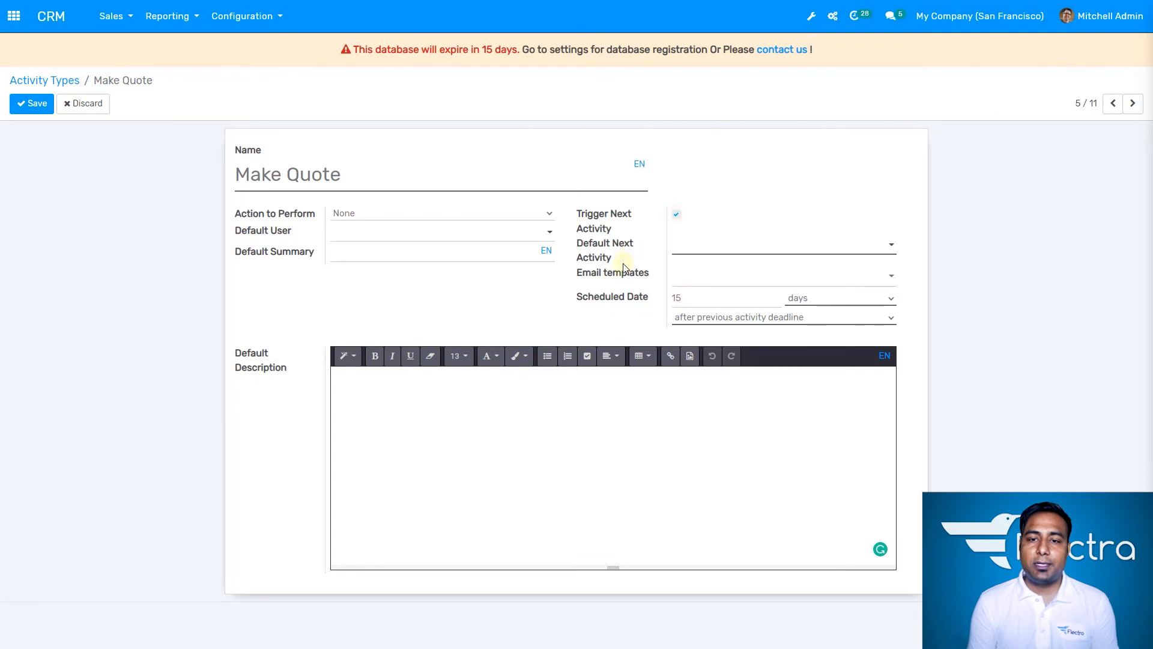
{"action": "left_click", "coordinate": [677, 215]}
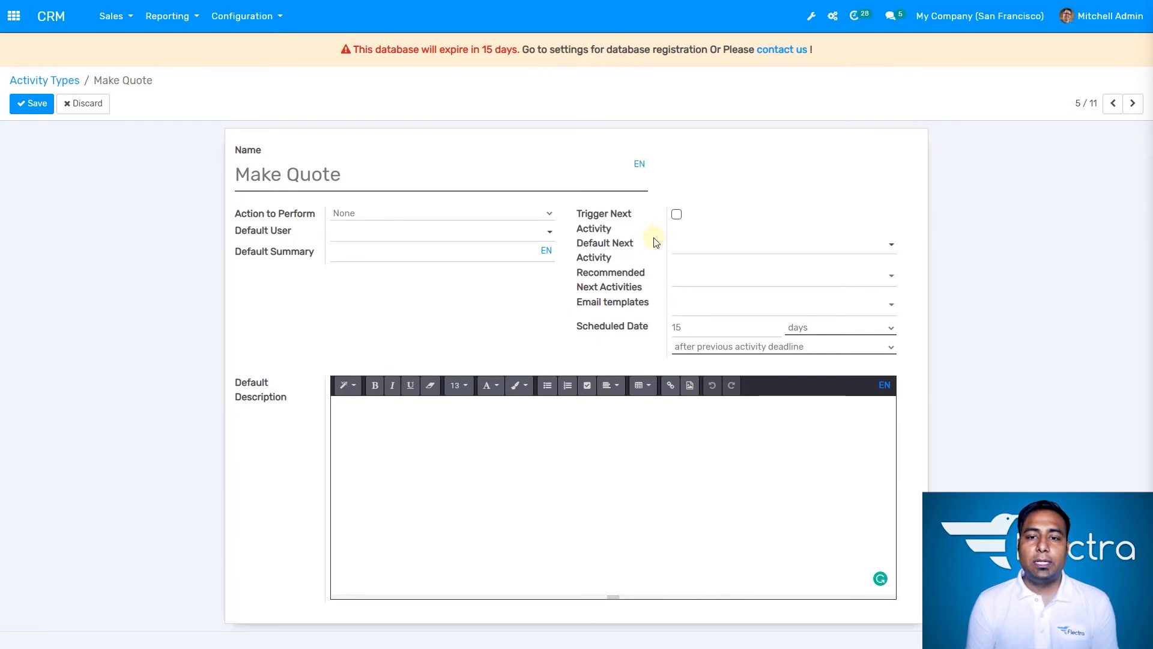
{"action": "left_click", "coordinate": [604, 351]}
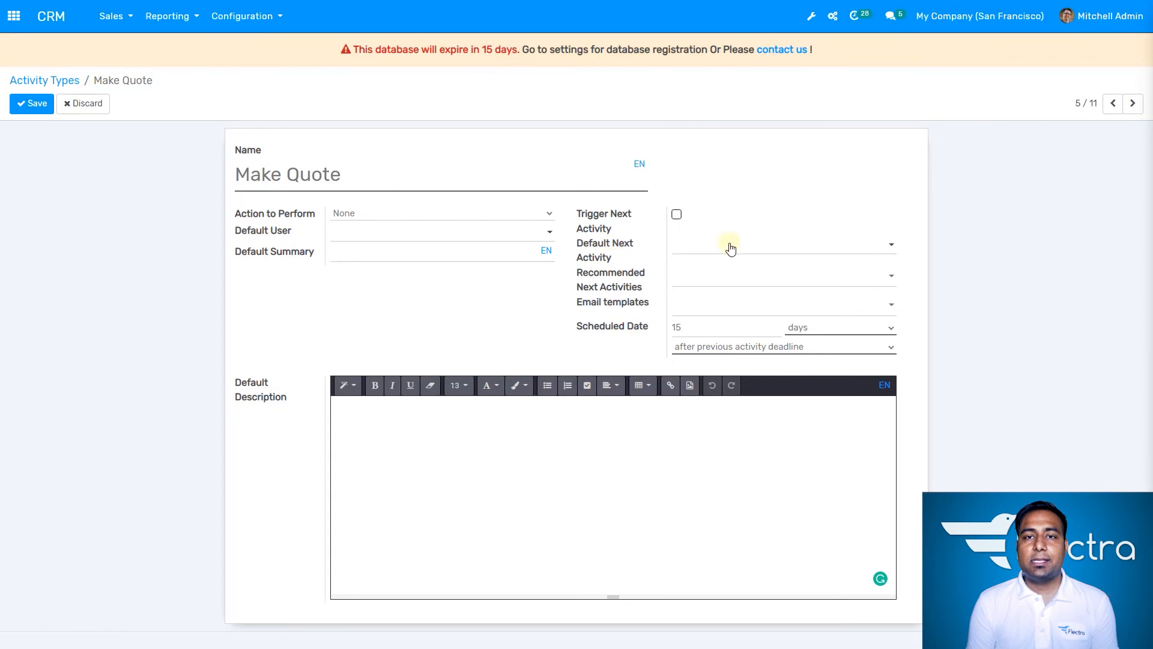
Compare Make Quote's next-activity fields with Trigger Next Activity on and off, and view the choices for Recommended Next Activities
{"action": "left_click", "coordinate": [676, 215]}
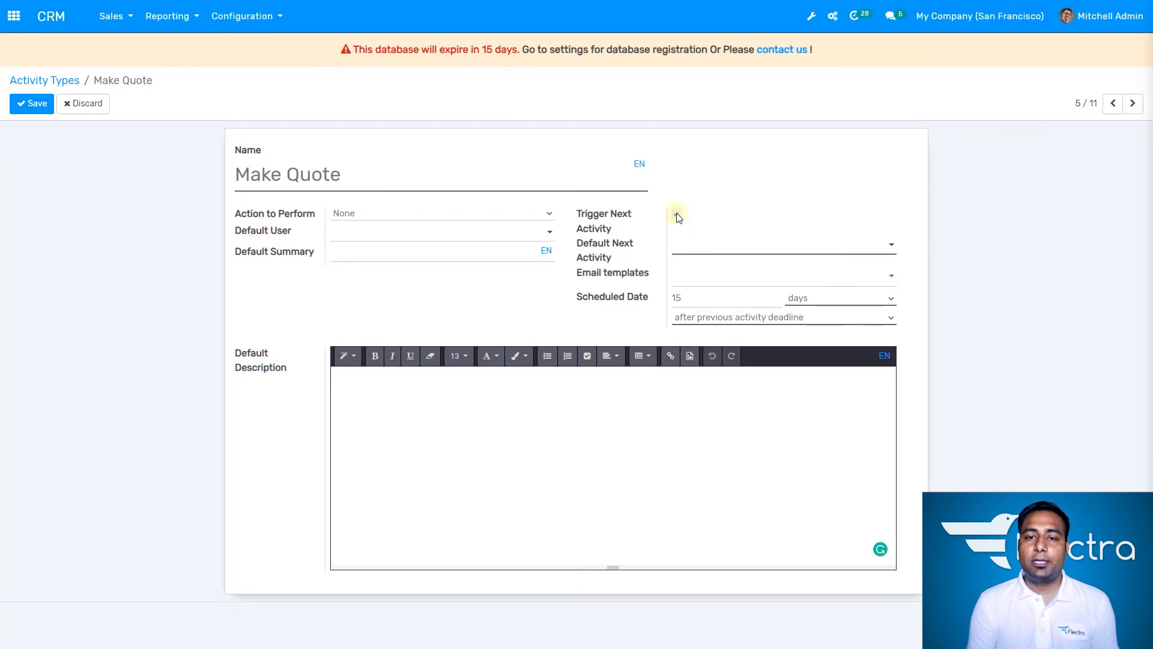
{"action": "left_click", "coordinate": [677, 215]}
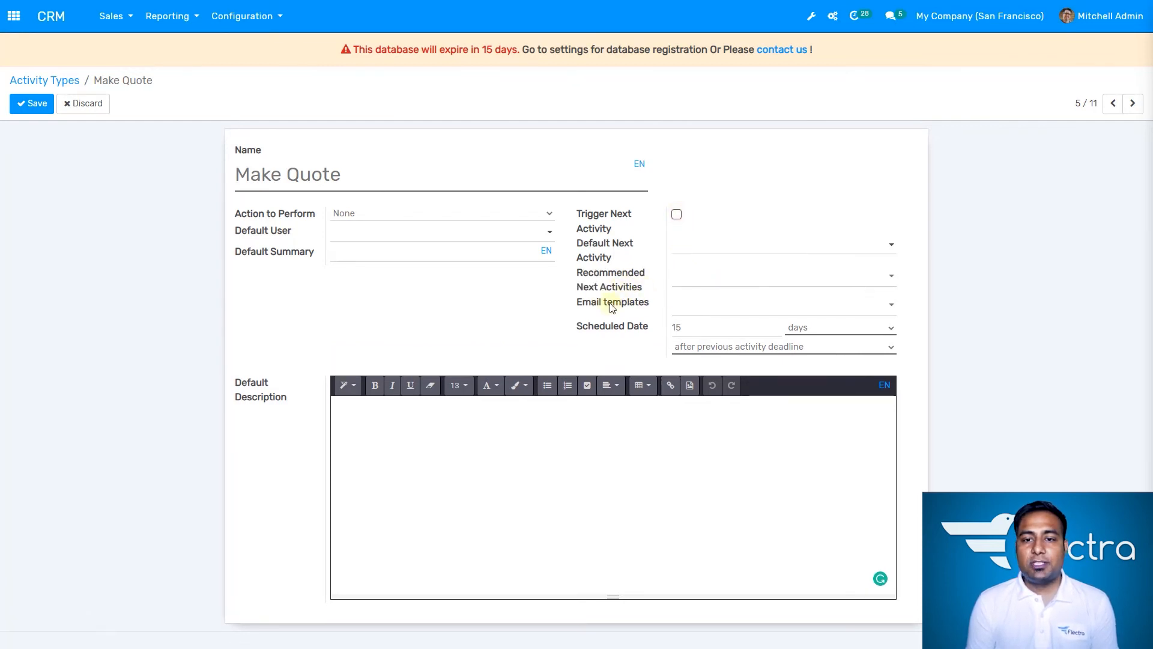
{"action": "left_click", "coordinate": [711, 278]}
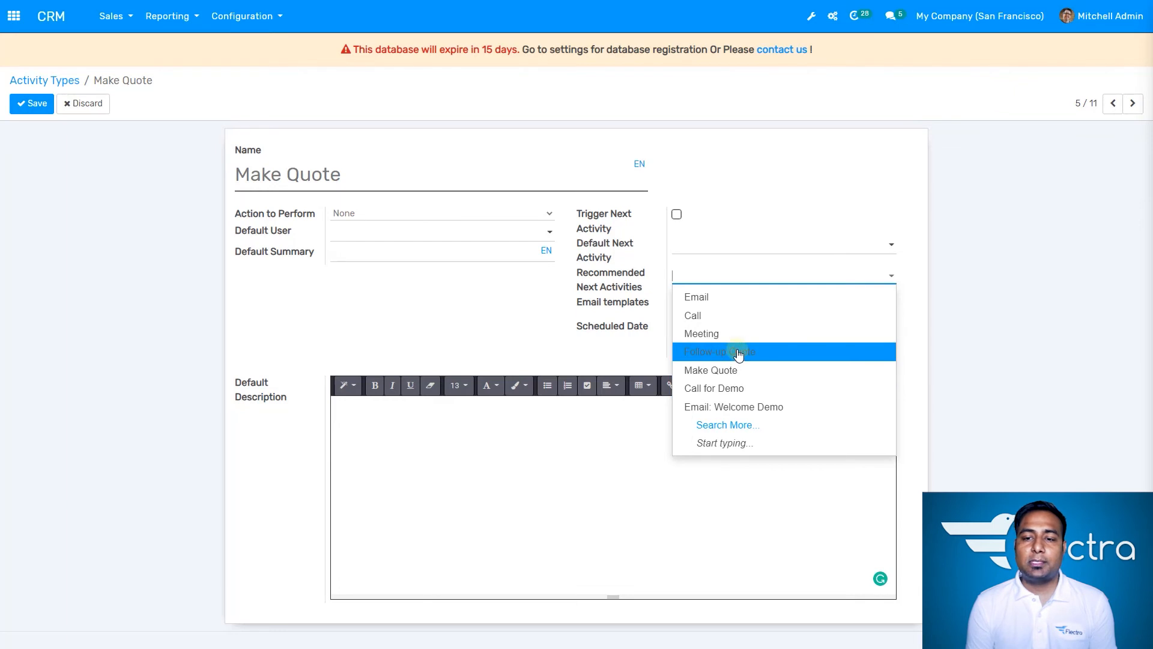
{"action": "left_click", "coordinate": [525, 309]}
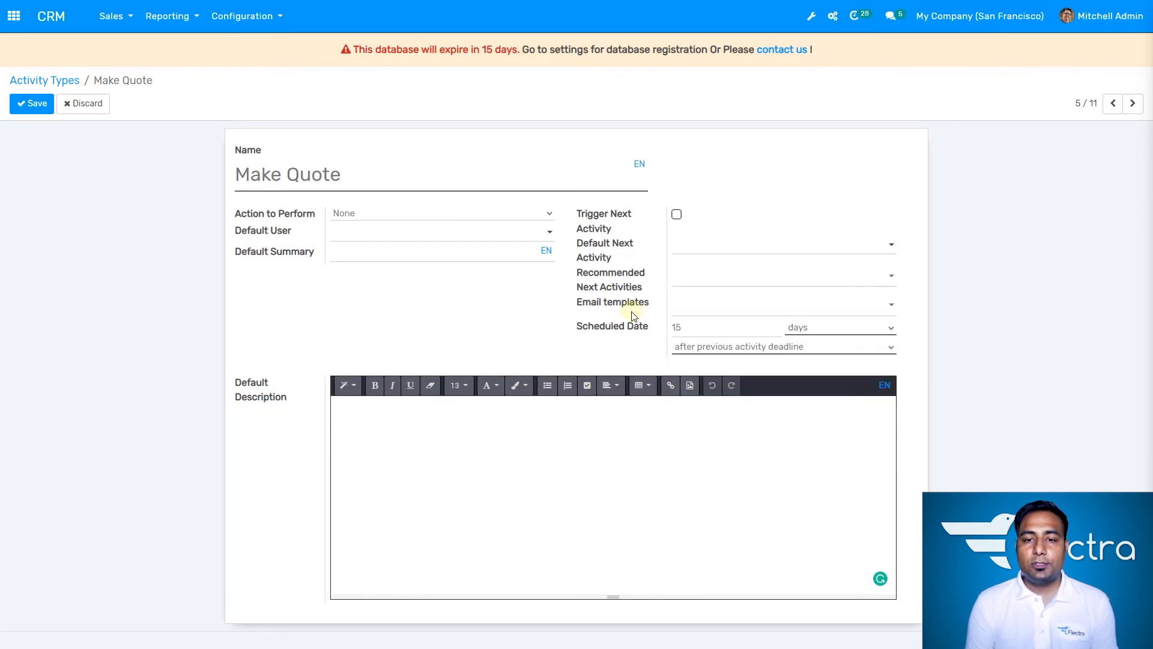
{"action": "left_click", "coordinate": [679, 305]}
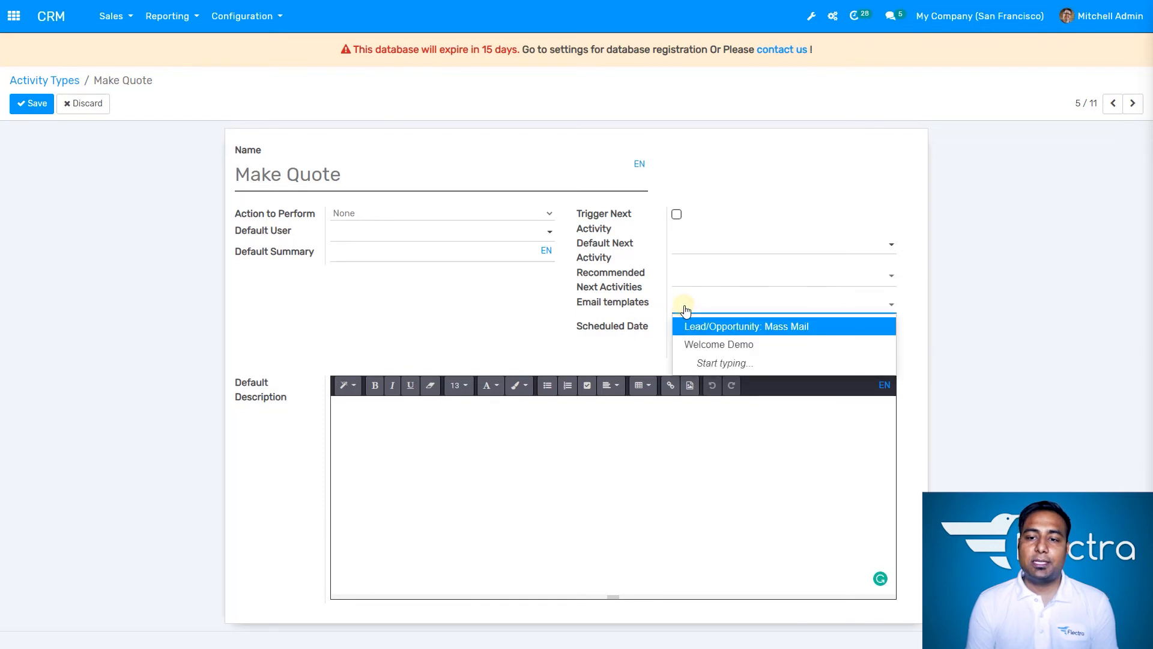
{"action": "double_click", "coordinate": [631, 356]}
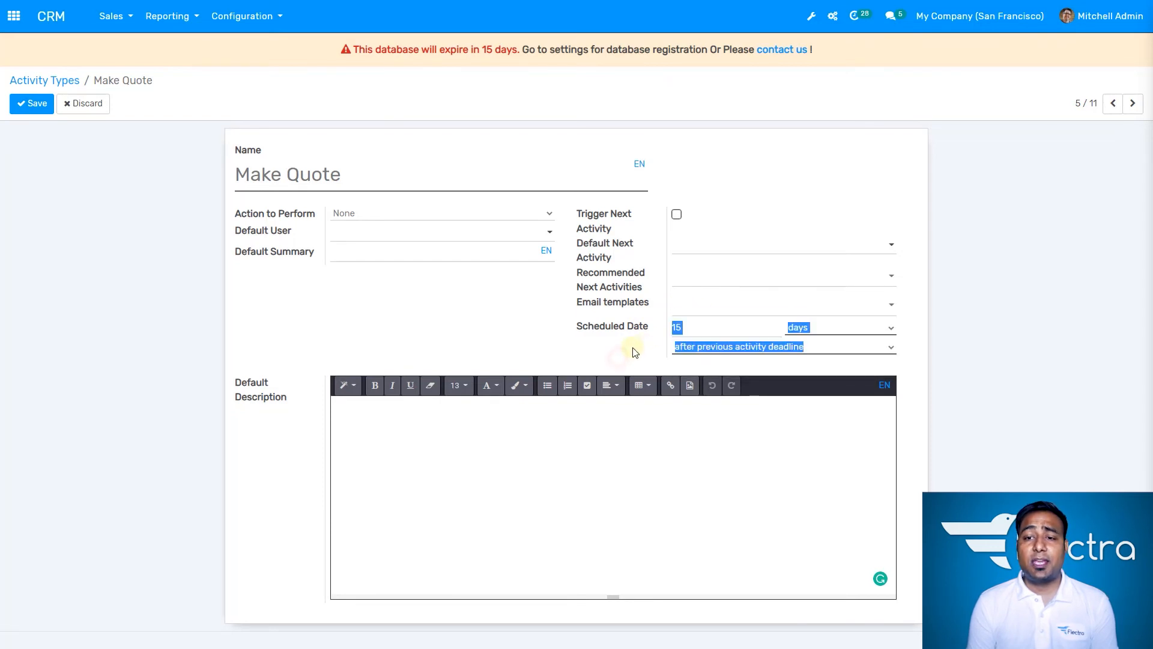
{"action": "left_click", "coordinate": [690, 327]}
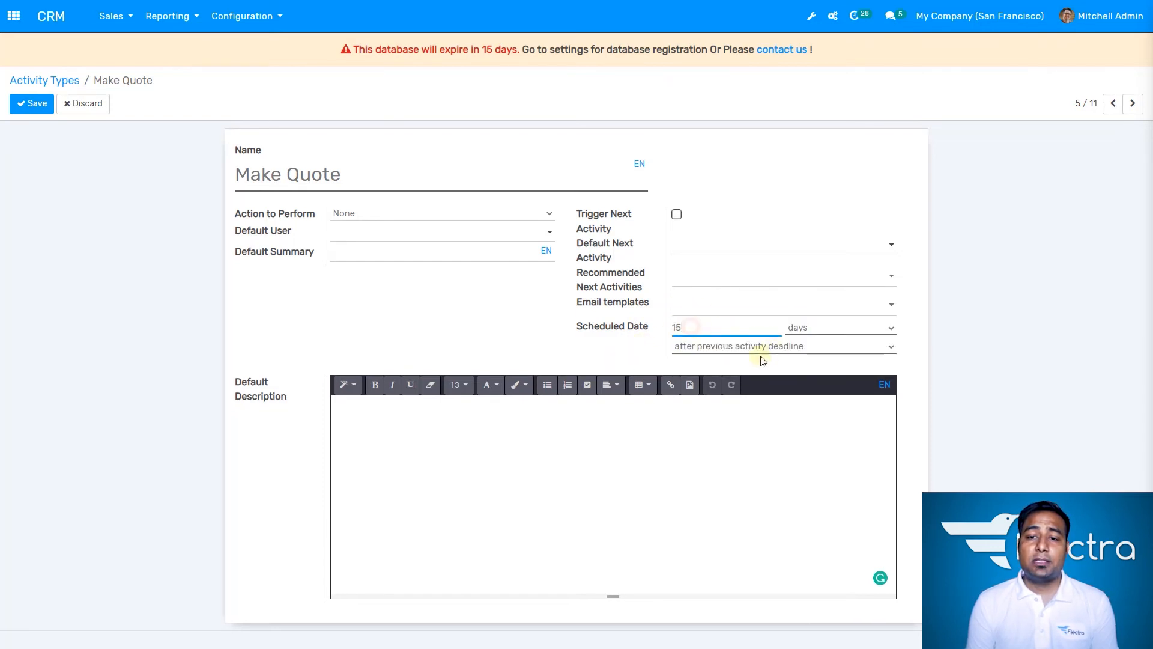
{"action": "left_click", "coordinate": [841, 346]}
{"action": "left_click", "coordinate": [816, 370]}
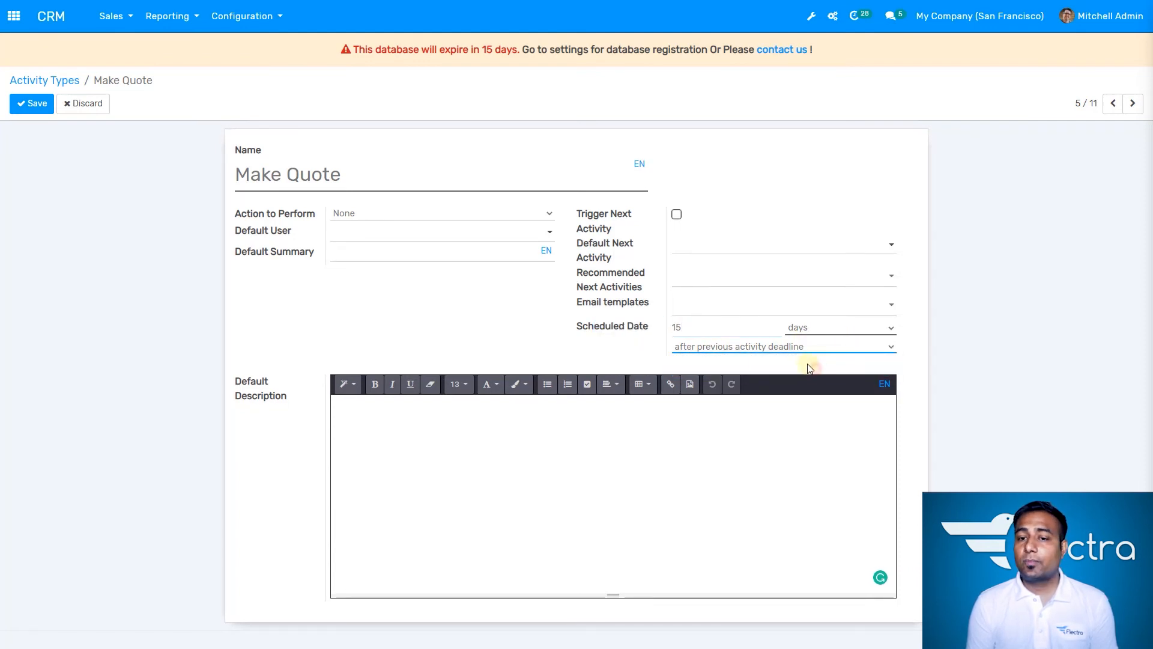
Enable Trigger Next Activity on Make Quote with Follow-up Quote as the default next activity, and save the activity type
{"action": "left_click", "coordinate": [676, 214]}
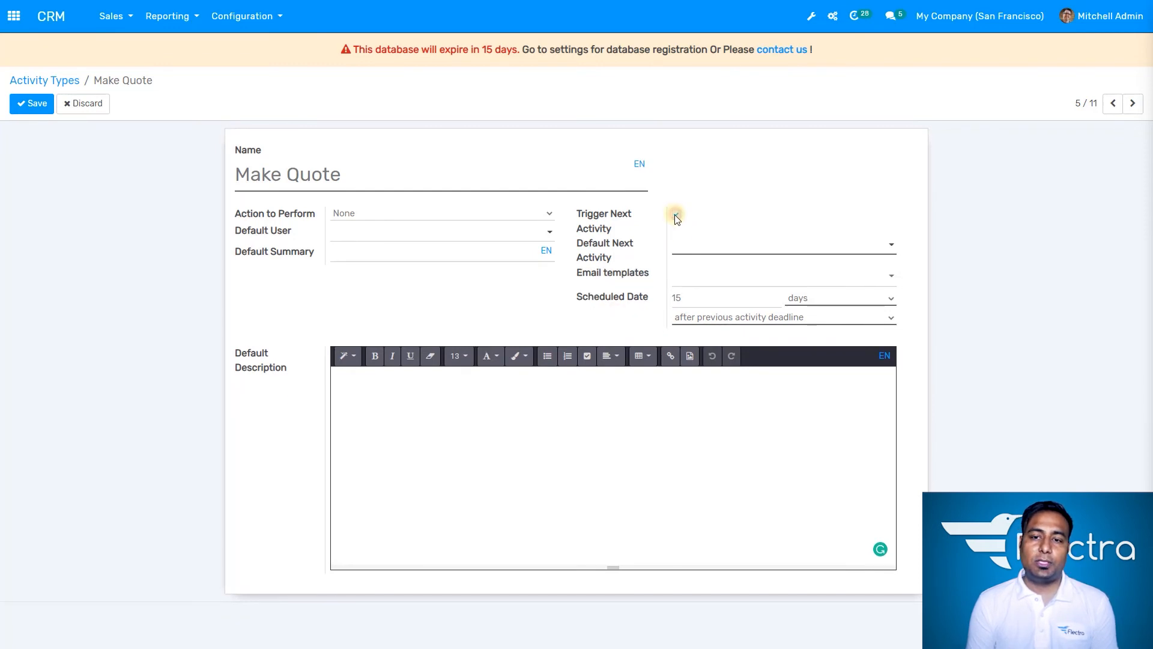
{"action": "left_click", "coordinate": [706, 251]}
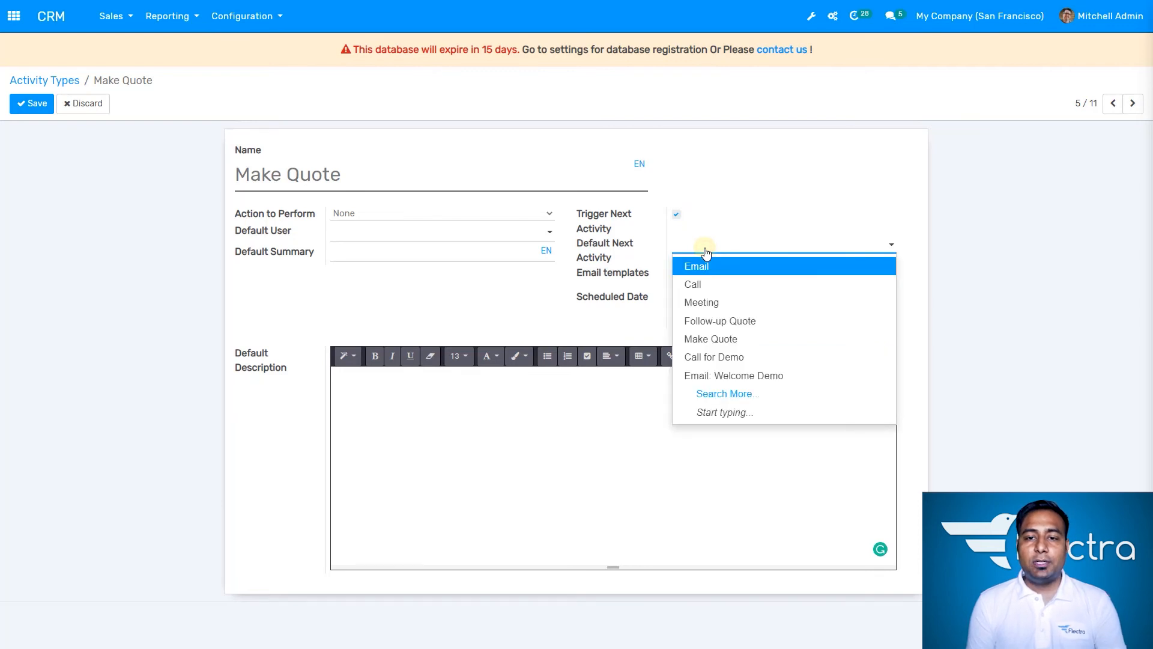
{"action": "left_click", "coordinate": [741, 321]}
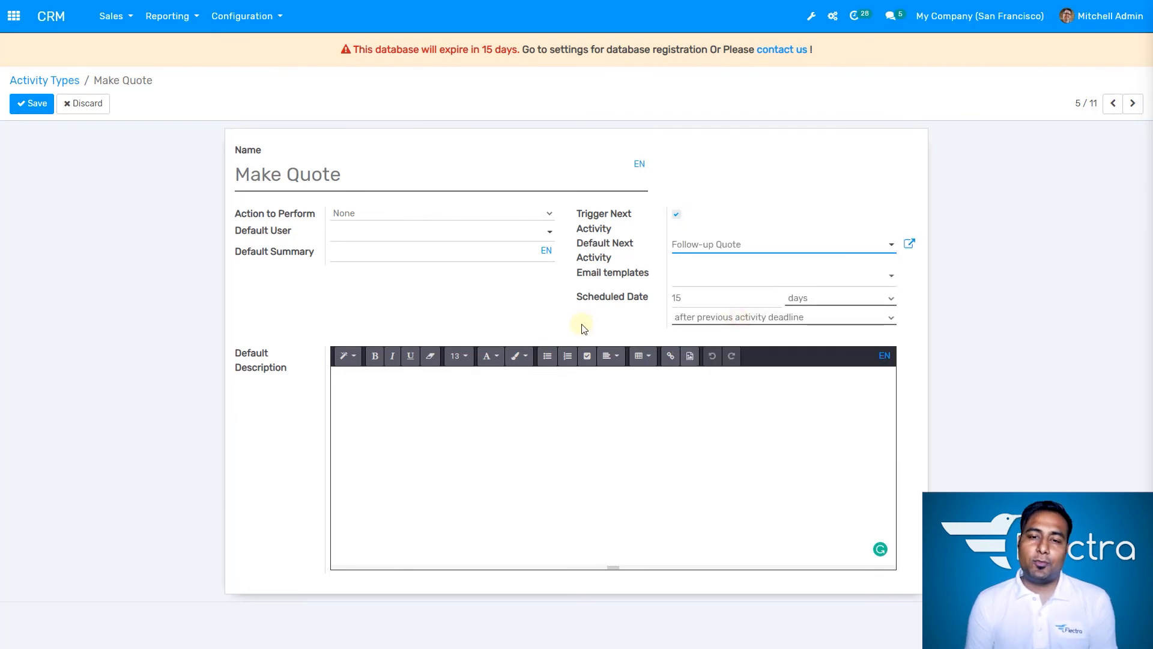
{"action": "left_click", "coordinate": [546, 318]}
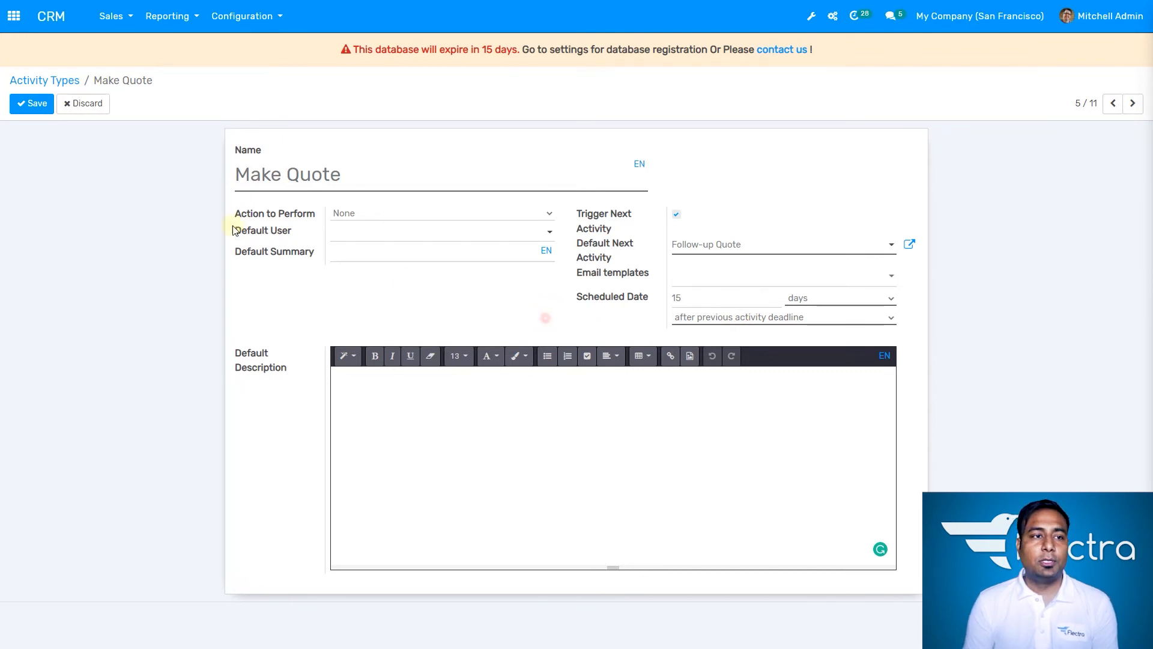
{"action": "left_click", "coordinate": [31, 105]}
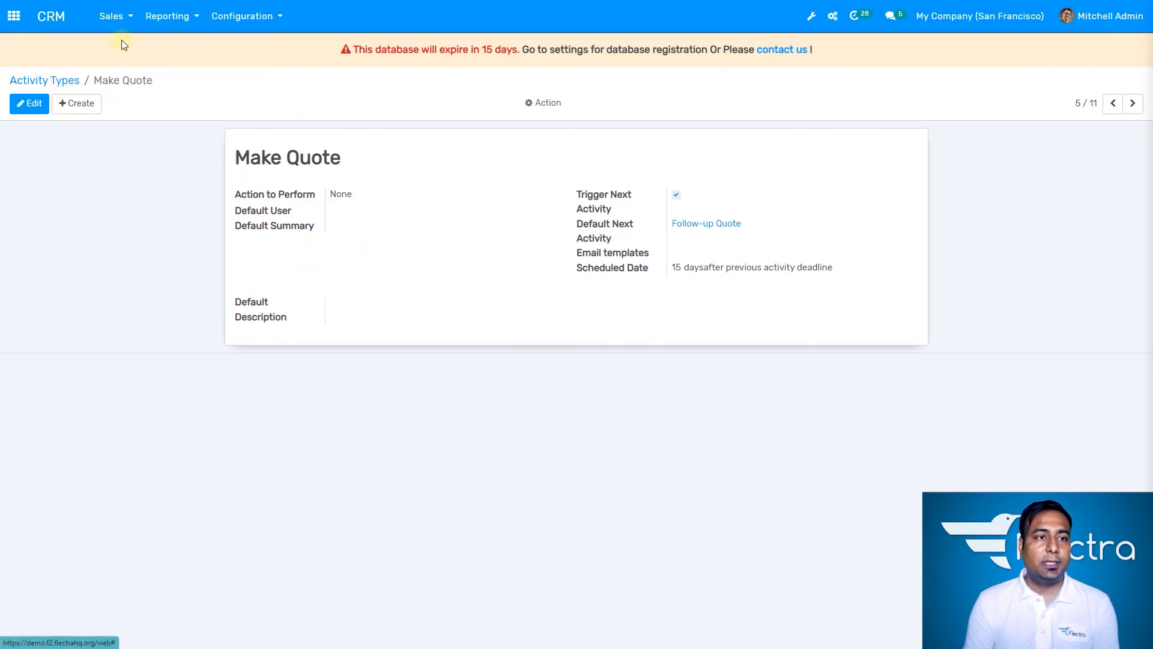
Go to My Pipeline and open the Module desk opportunity at its planned activities
{"action": "left_click", "coordinate": [114, 17]}
{"action": "left_click", "coordinate": [116, 18]}
{"action": "left_click", "coordinate": [115, 18]}
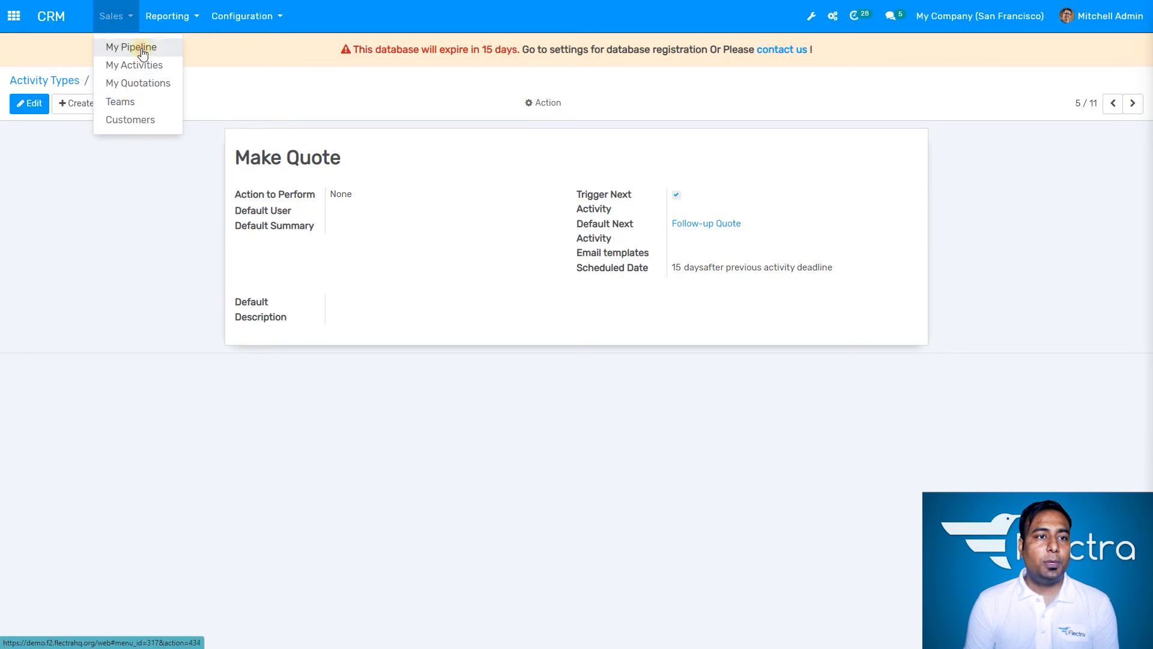
{"action": "left_click", "coordinate": [143, 53]}
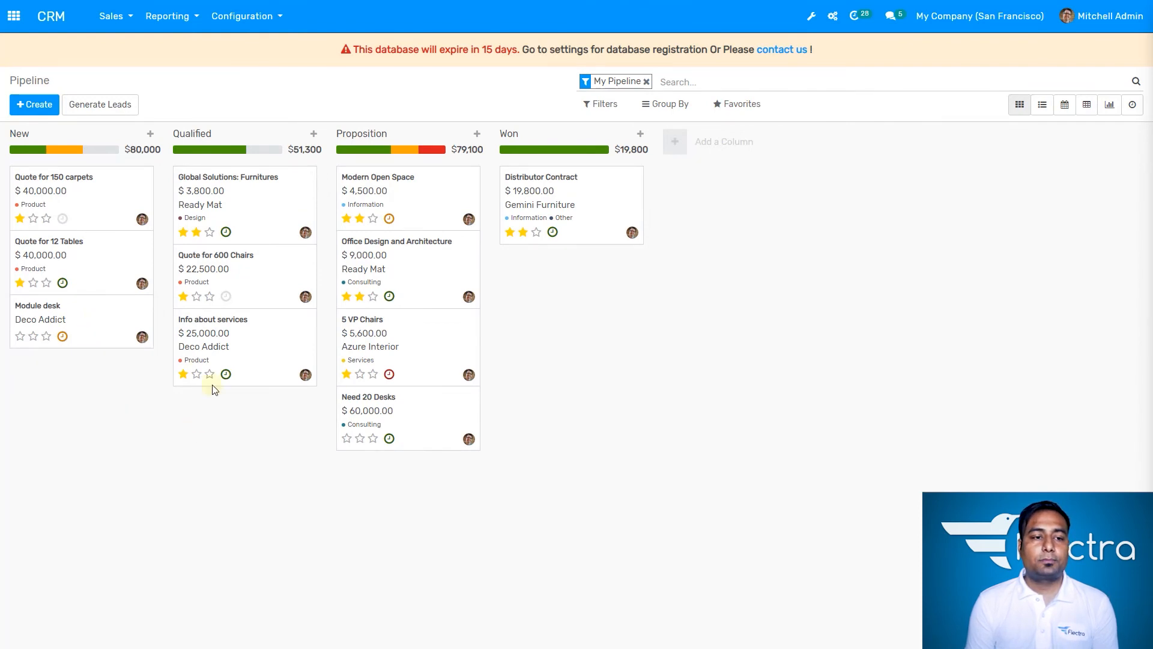
{"action": "left_click", "coordinate": [109, 328]}
{"action": "scroll", "coordinate": [419, 348], "scroll_direction": "down", "scroll_amount": 2}
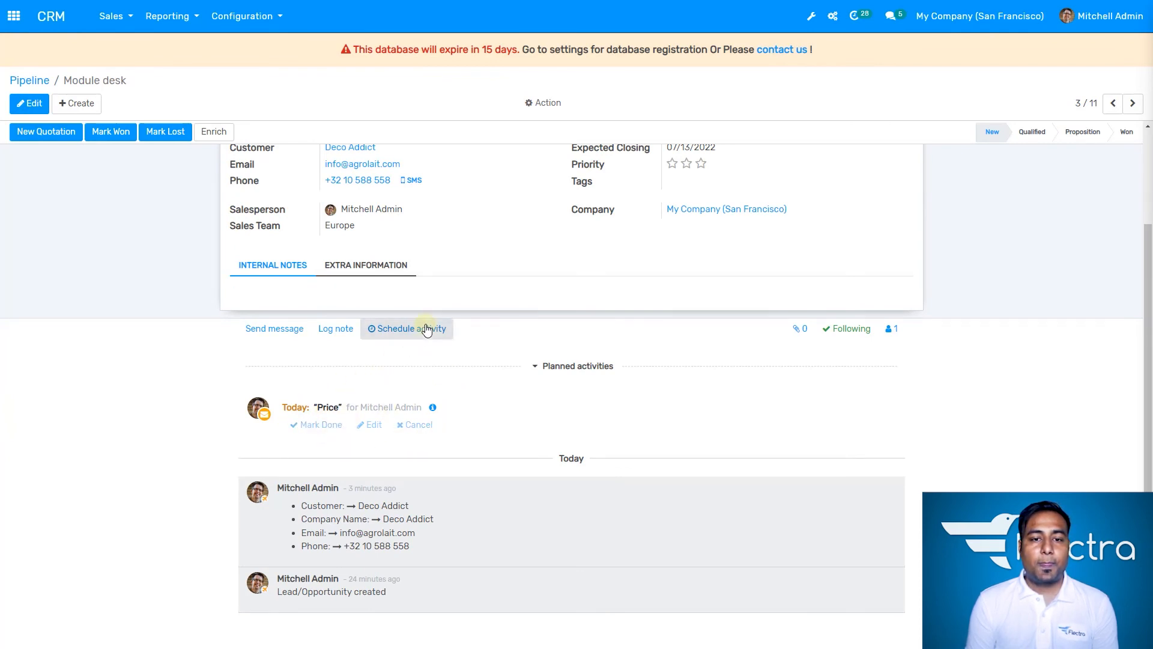
Schedule a Make Quote activity on the Module desk opportunity, leaving its summary and note empty
{"action": "left_click", "coordinate": [426, 330]}
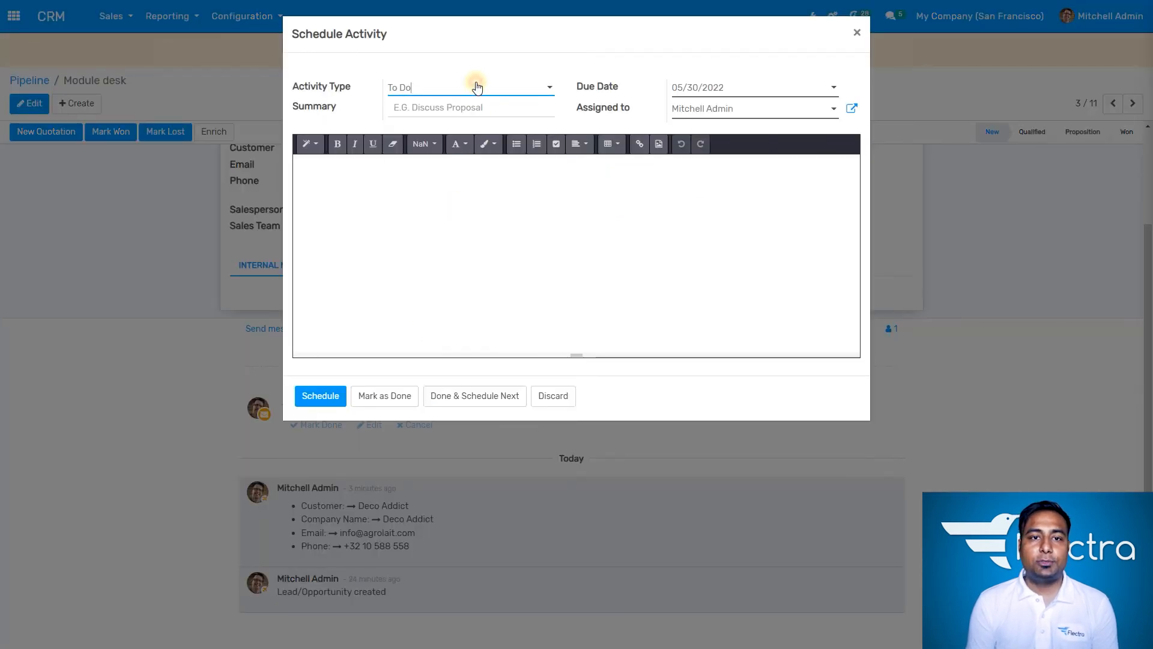
{"action": "left_click", "coordinate": [476, 87]}
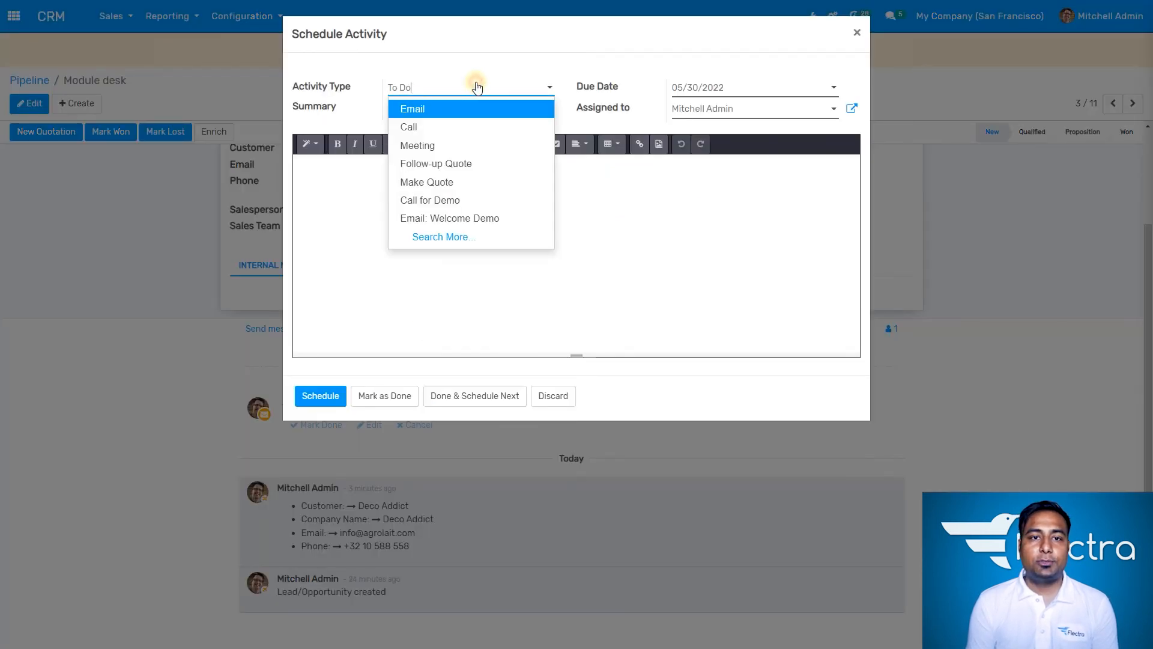
{"action": "left_click", "coordinate": [465, 182]}
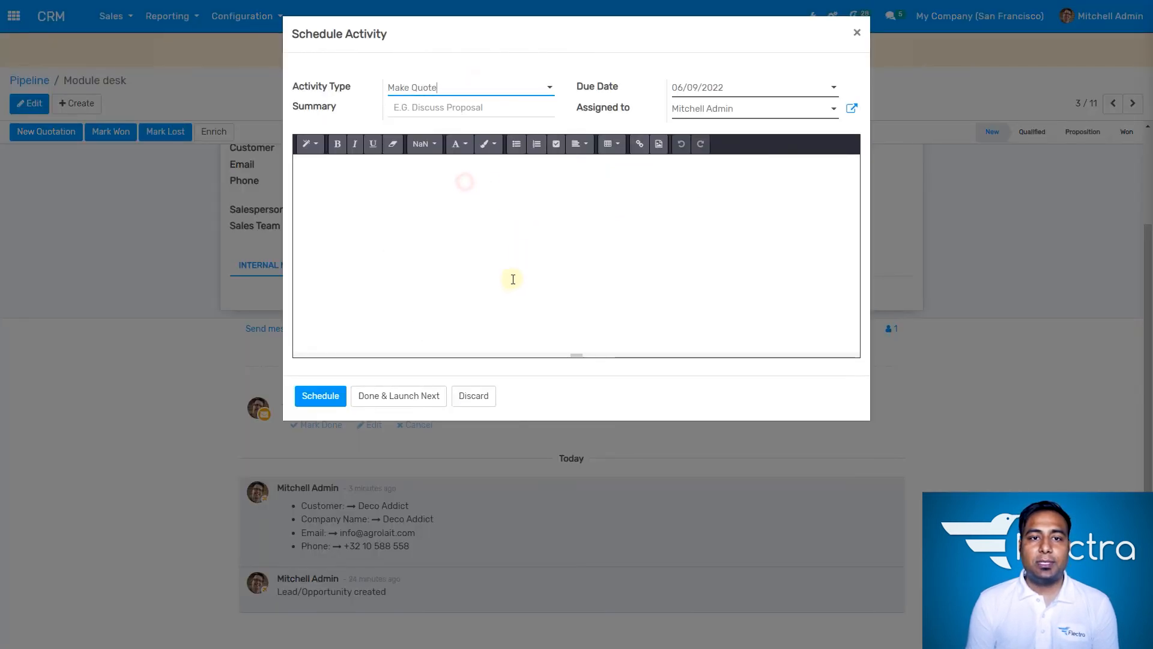
{"action": "left_click", "coordinate": [492, 109]}
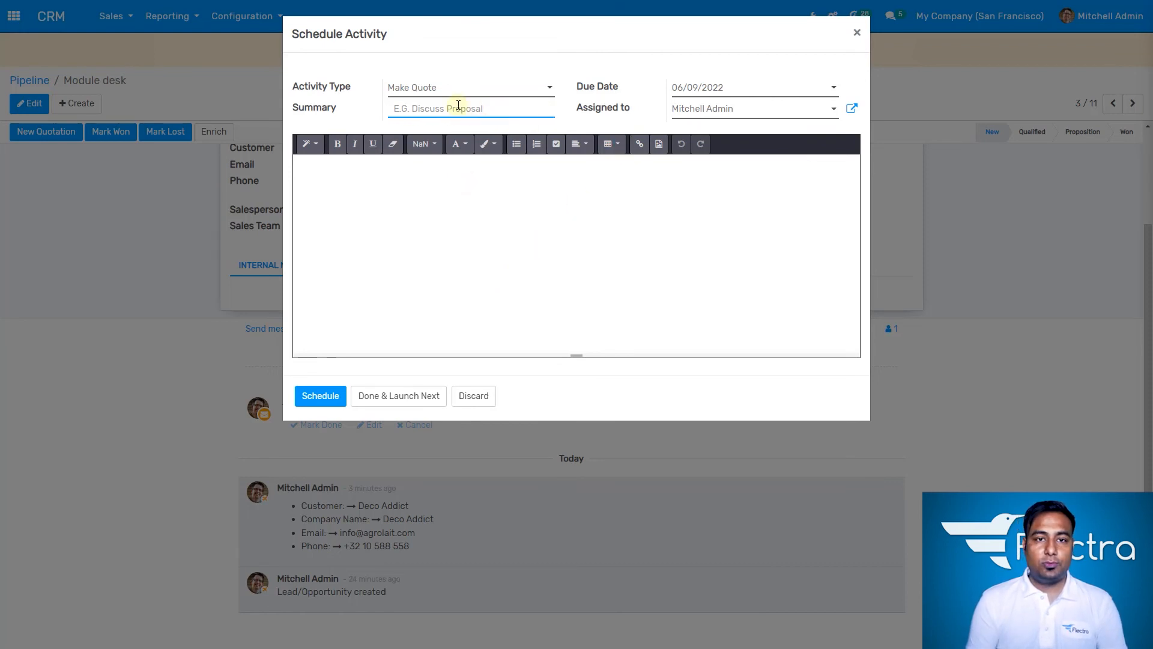
{"action": "left_click", "coordinate": [430, 224]}
{"action": "left_click", "coordinate": [327, 402]}
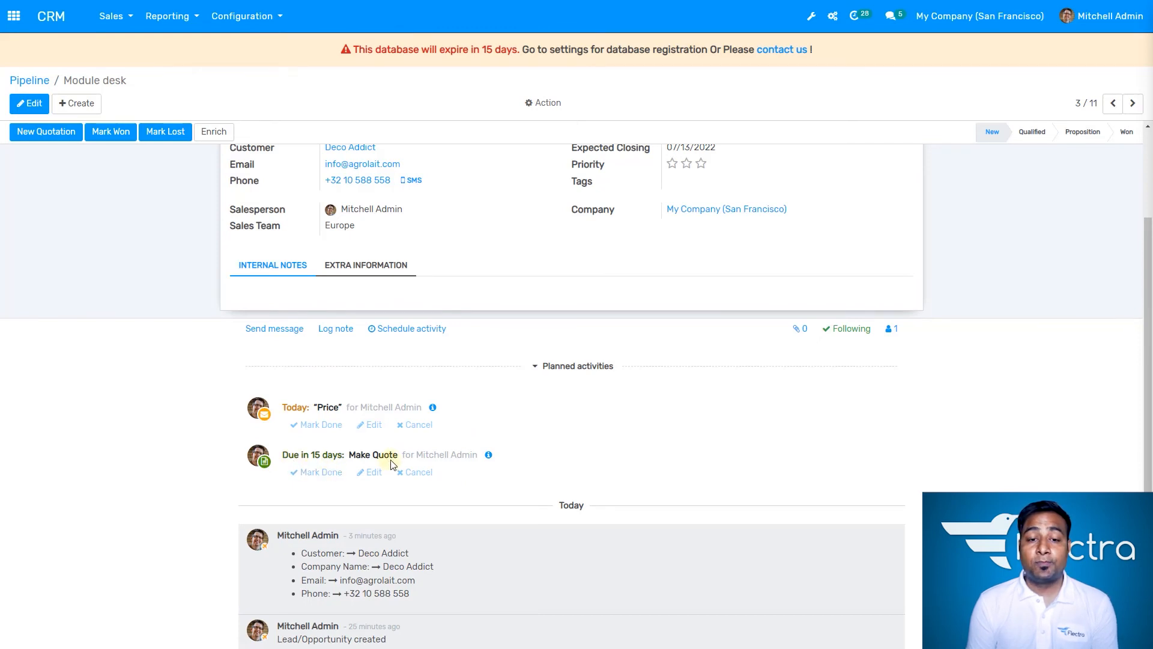
Complete the Make Quote activity without feedback and schedule its next activity
{"action": "left_click", "coordinate": [319, 474]}
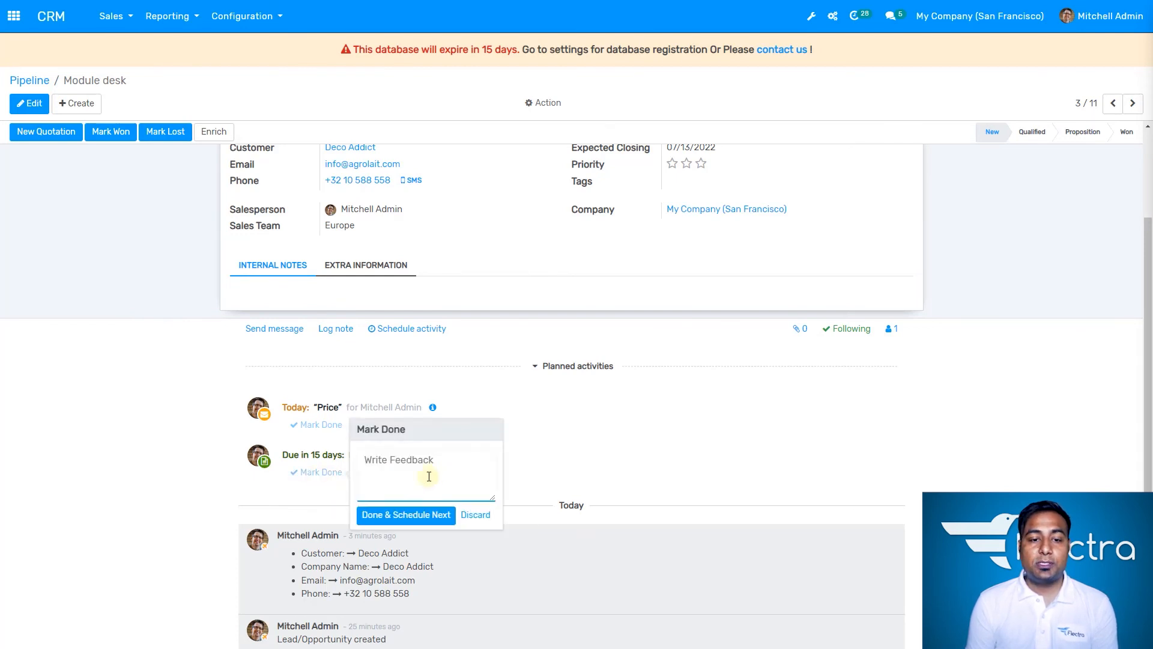
{"action": "left_click", "coordinate": [404, 515]}
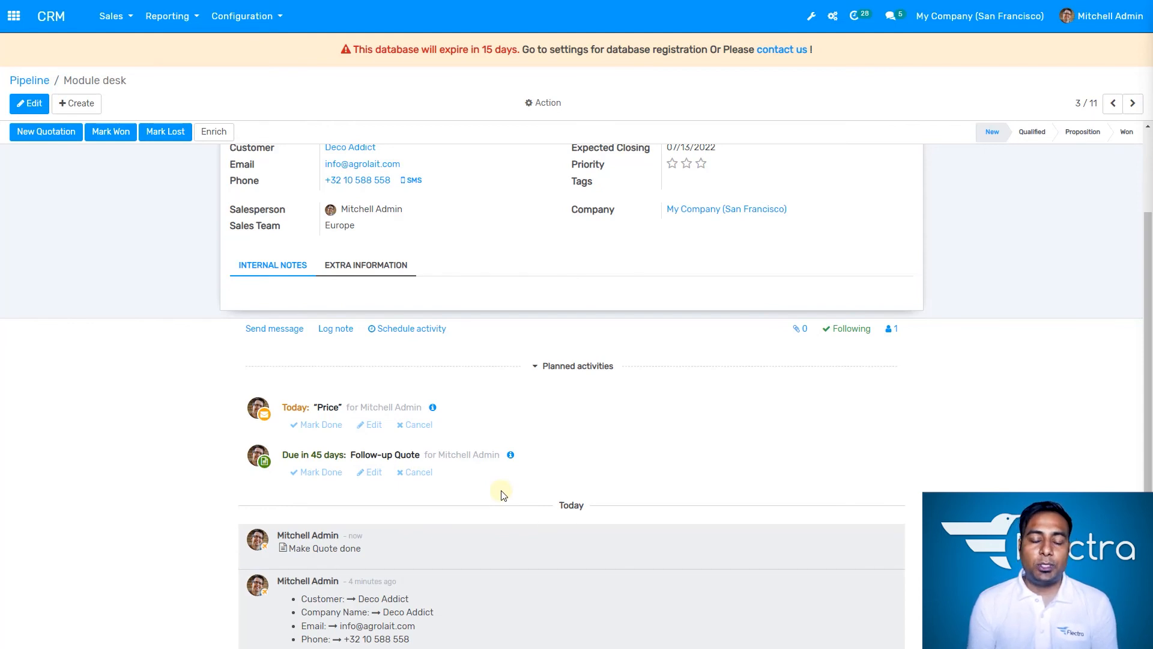
View the completion options of the Follow-up Quote activity and discard them without entering feedback
{"action": "left_click", "coordinate": [331, 476]}
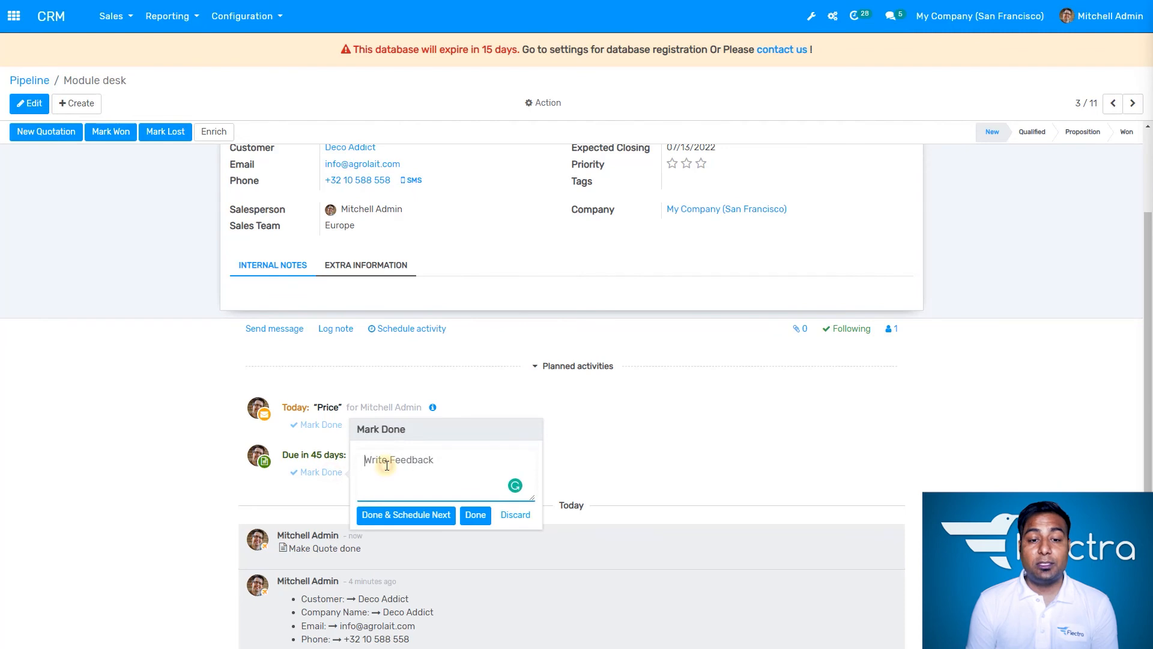
{"action": "left_click", "coordinate": [476, 517]}
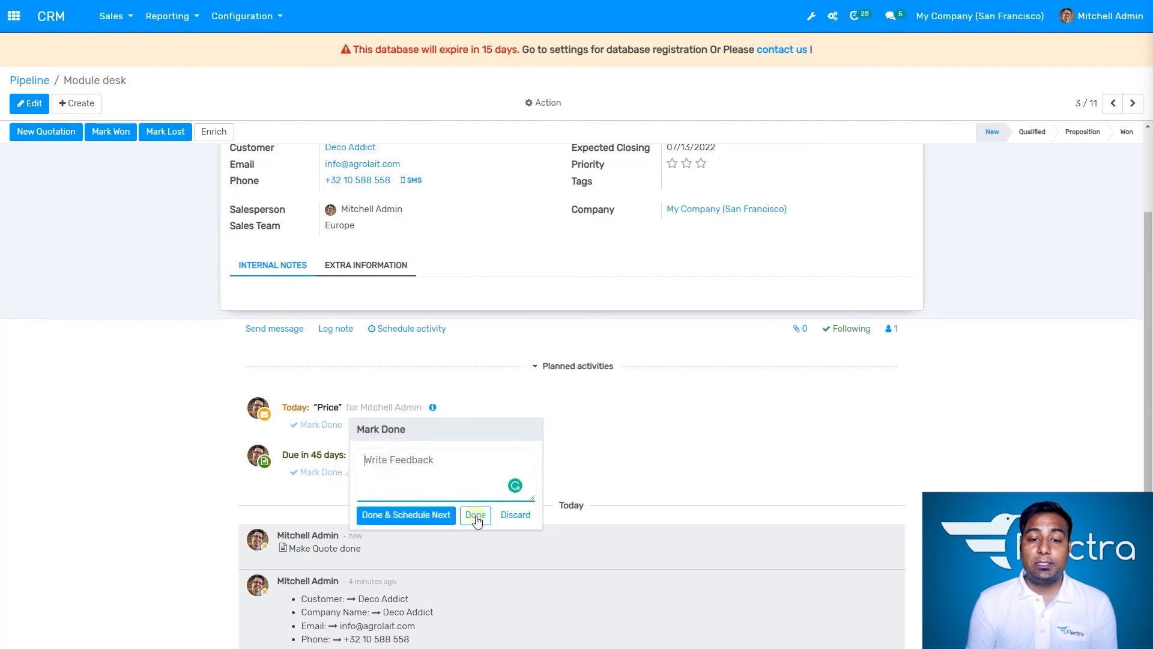
{"action": "left_click", "coordinate": [527, 525]}
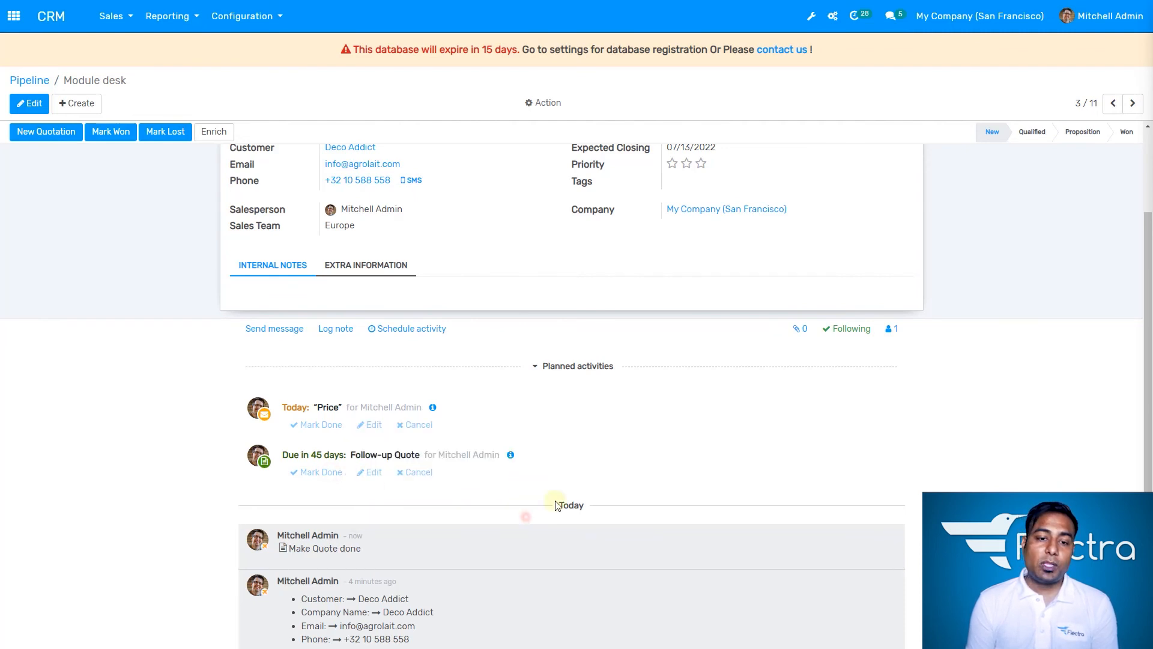
{"action": "scroll", "coordinate": [410, 506], "scroll_direction": "up", "scroll_amount": 1}
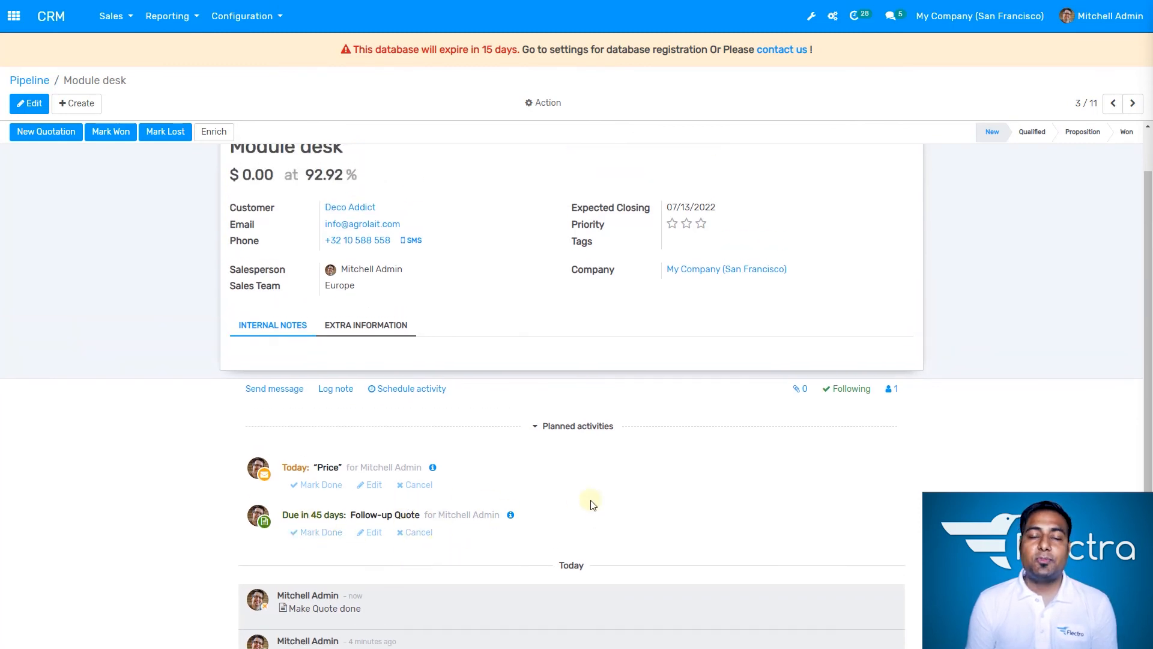
{"action": "scroll", "coordinate": [571, 535], "scroll_direction": "up", "scroll_amount": 1}
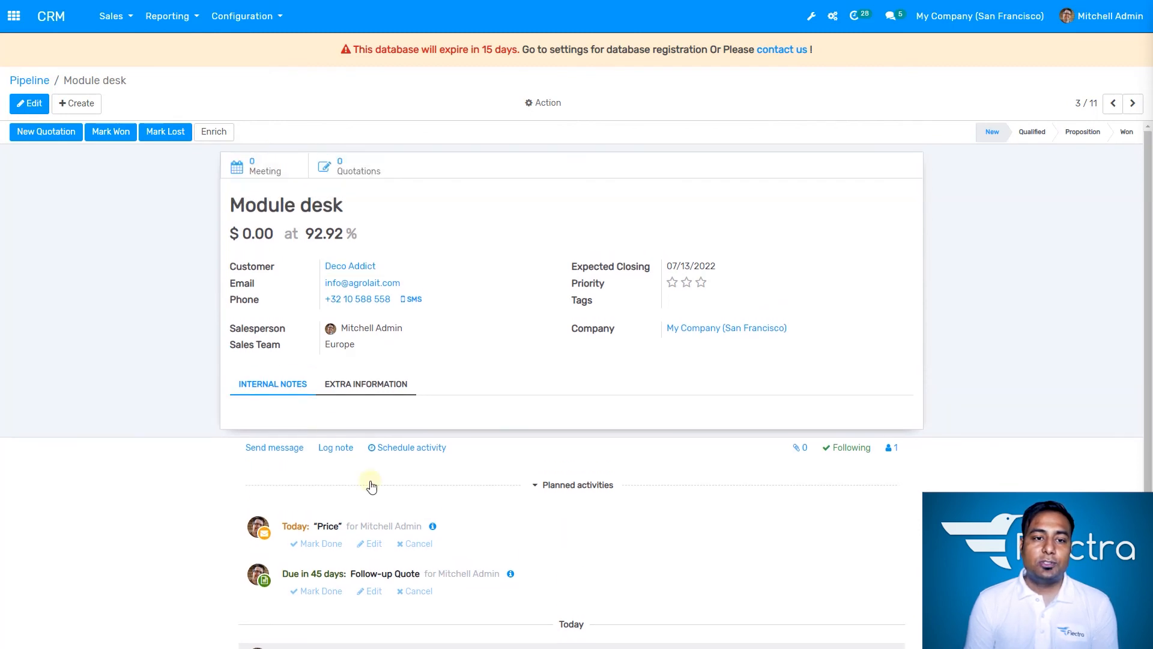
Open the Pipeline report and set the chart's measure to Expected Revenue
{"action": "left_click", "coordinate": [168, 15]}
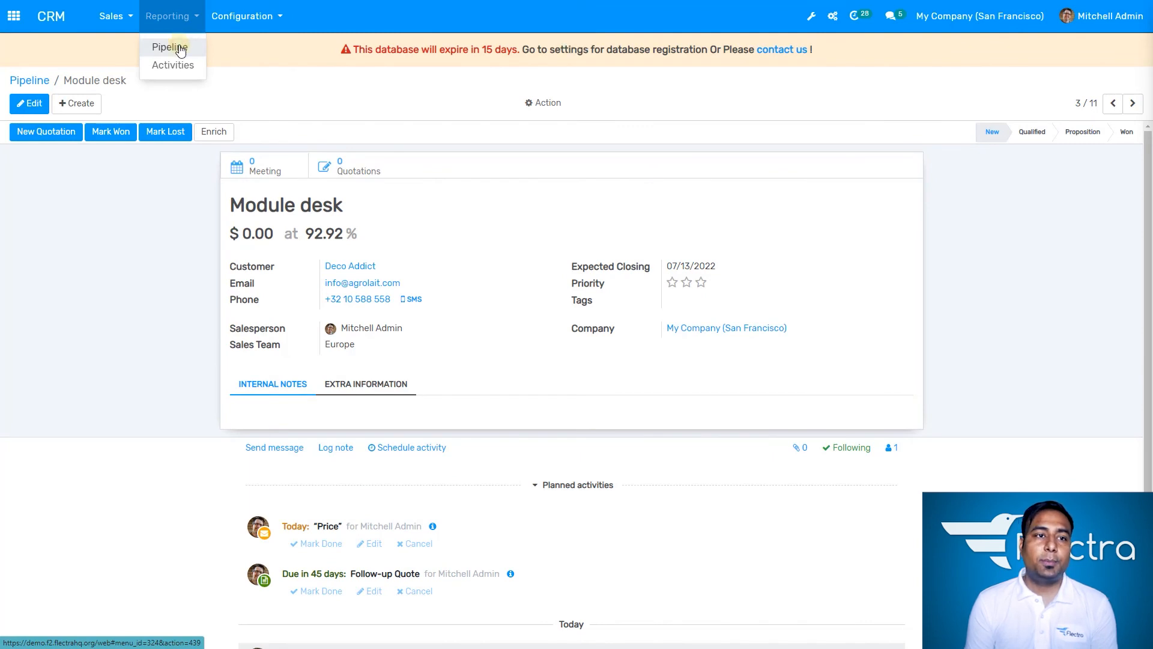
{"action": "left_click", "coordinate": [180, 48]}
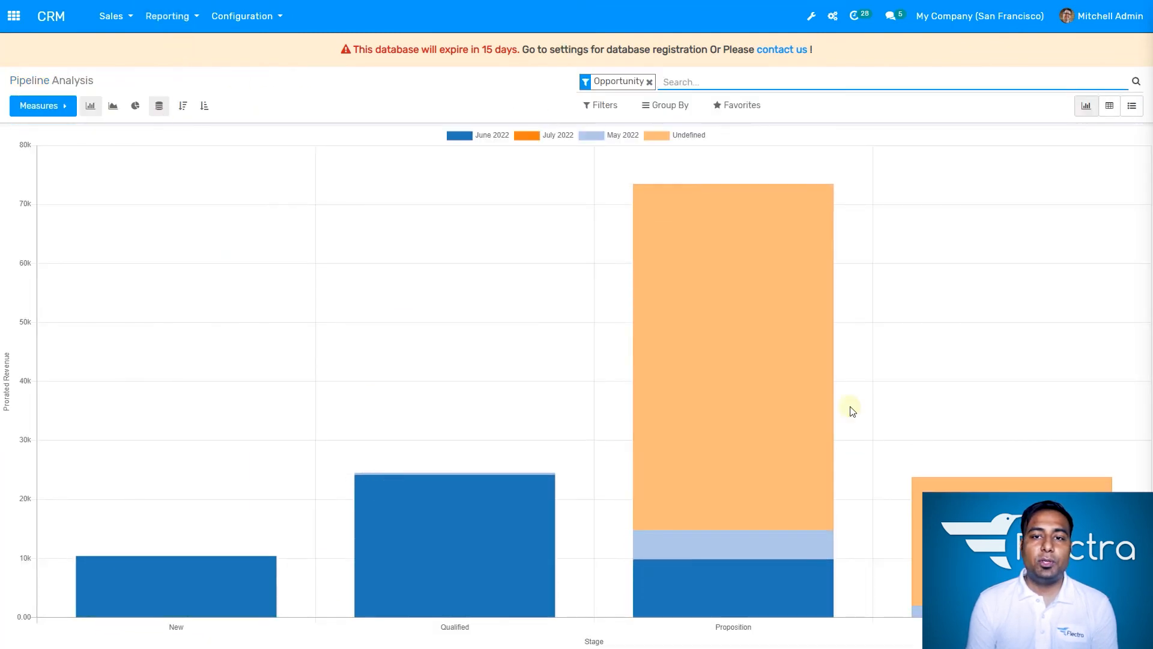
{"action": "left_click", "coordinate": [52, 112]}
{"action": "left_click", "coordinate": [54, 114]}
{"action": "left_click", "coordinate": [53, 116]}
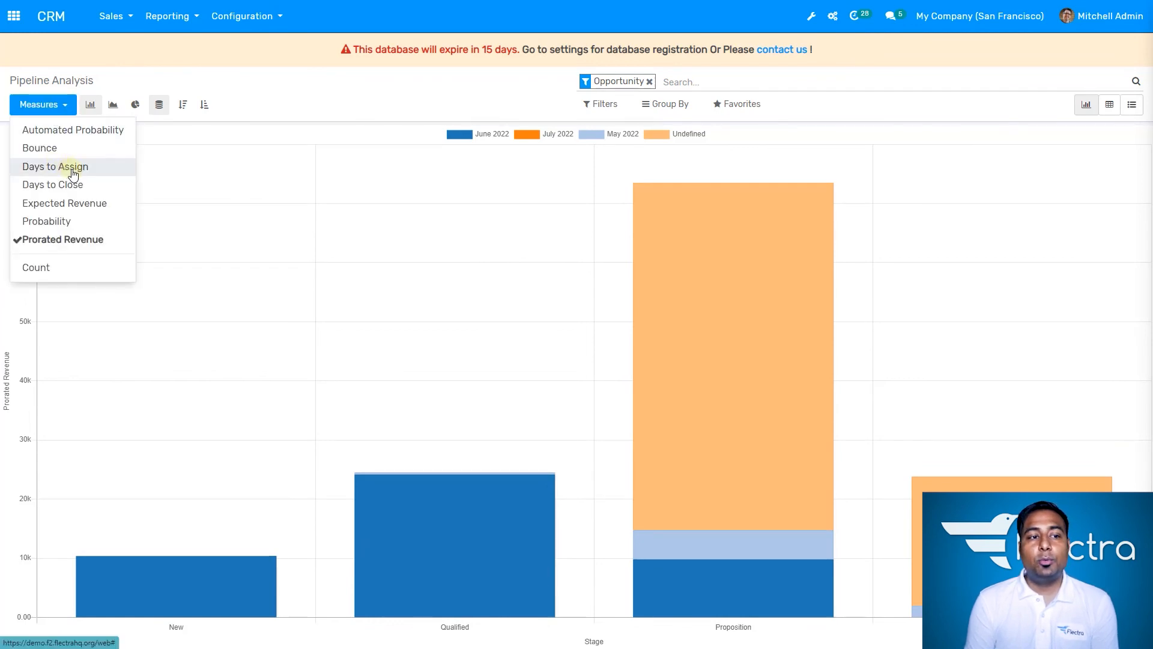
{"action": "left_click", "coordinate": [79, 204]}
{"action": "left_click", "coordinate": [308, 99]}
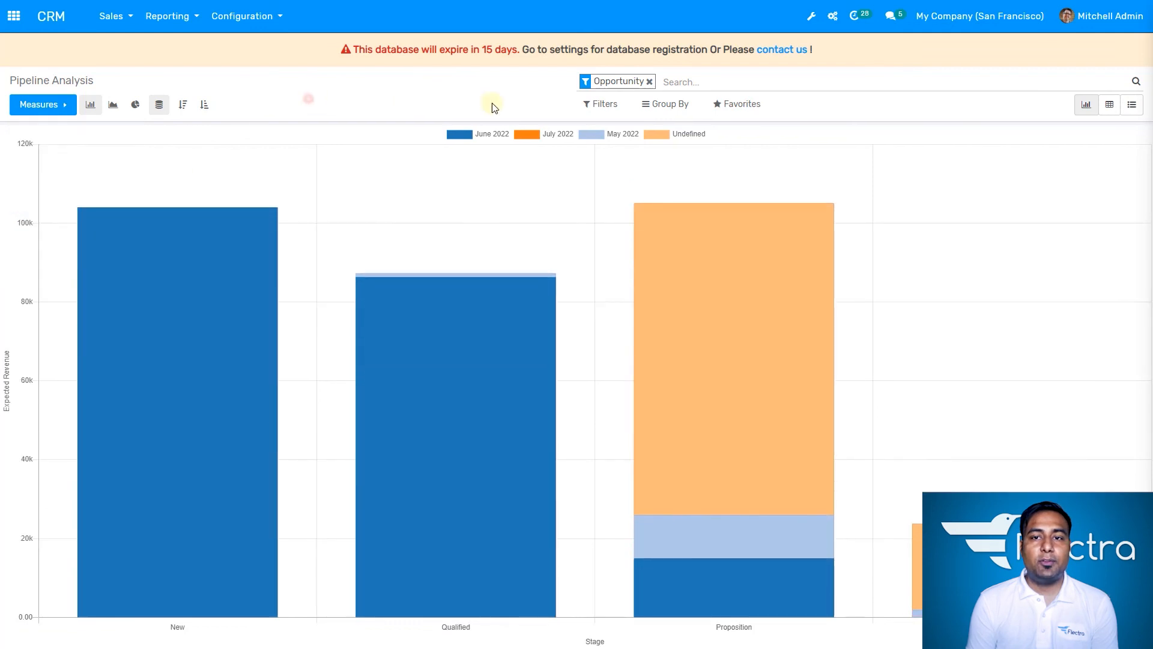
Group the pipeline analysis chart by Sales Team
{"action": "left_click", "coordinate": [683, 104]}
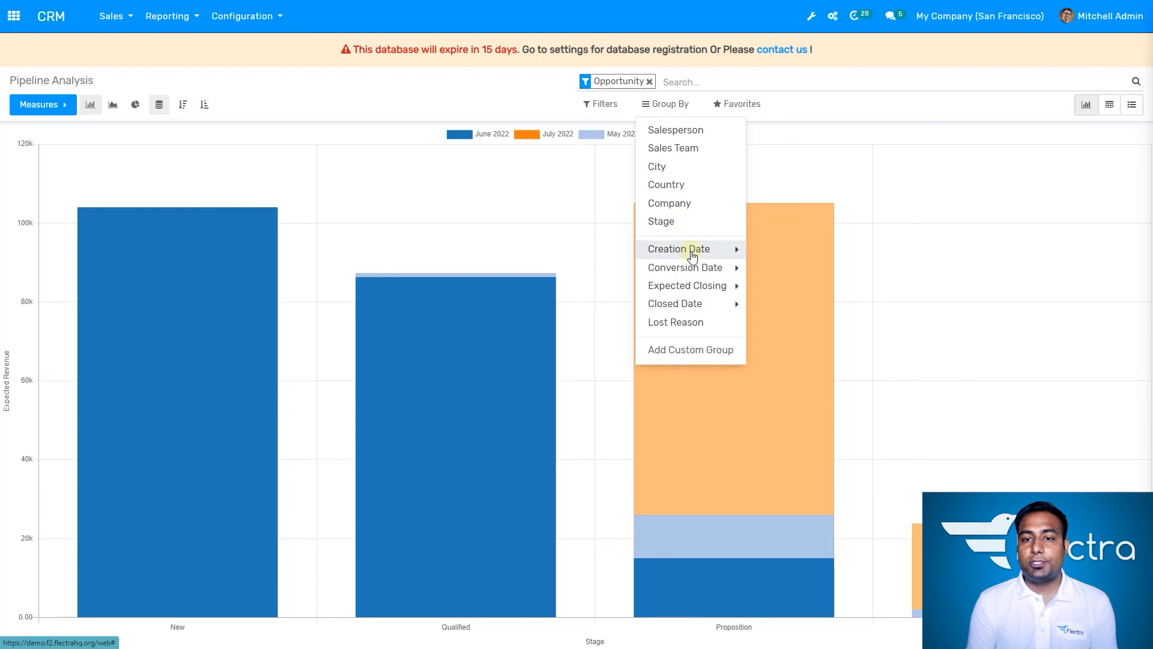
{"action": "left_click", "coordinate": [695, 153]}
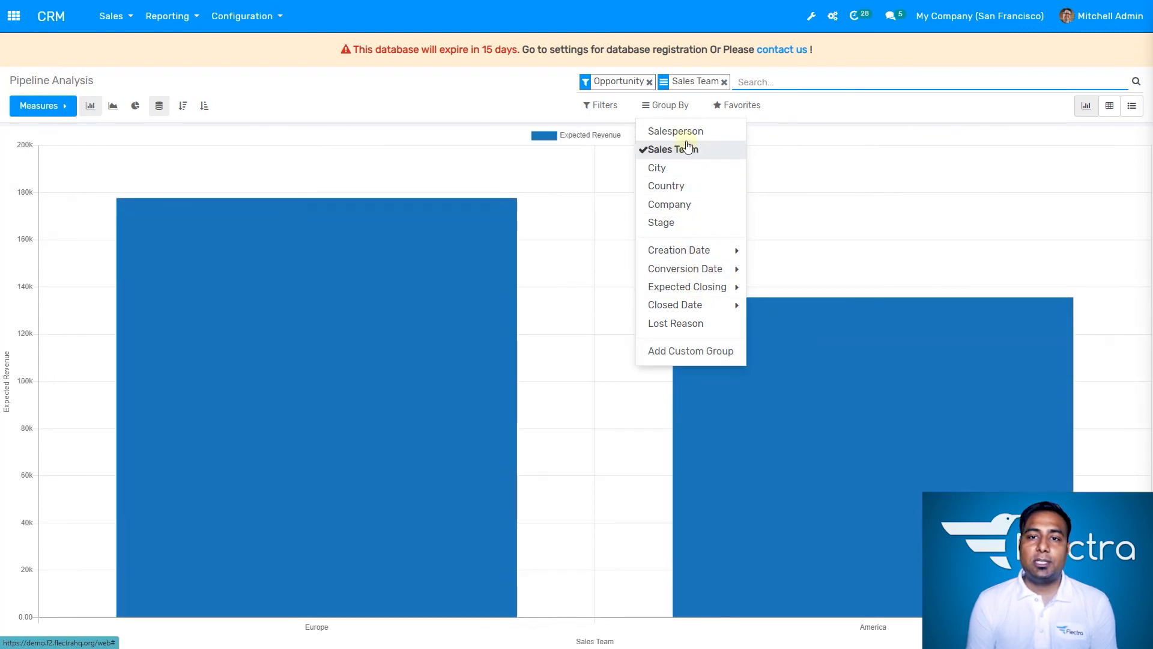
{"action": "left_click", "coordinate": [430, 91]}
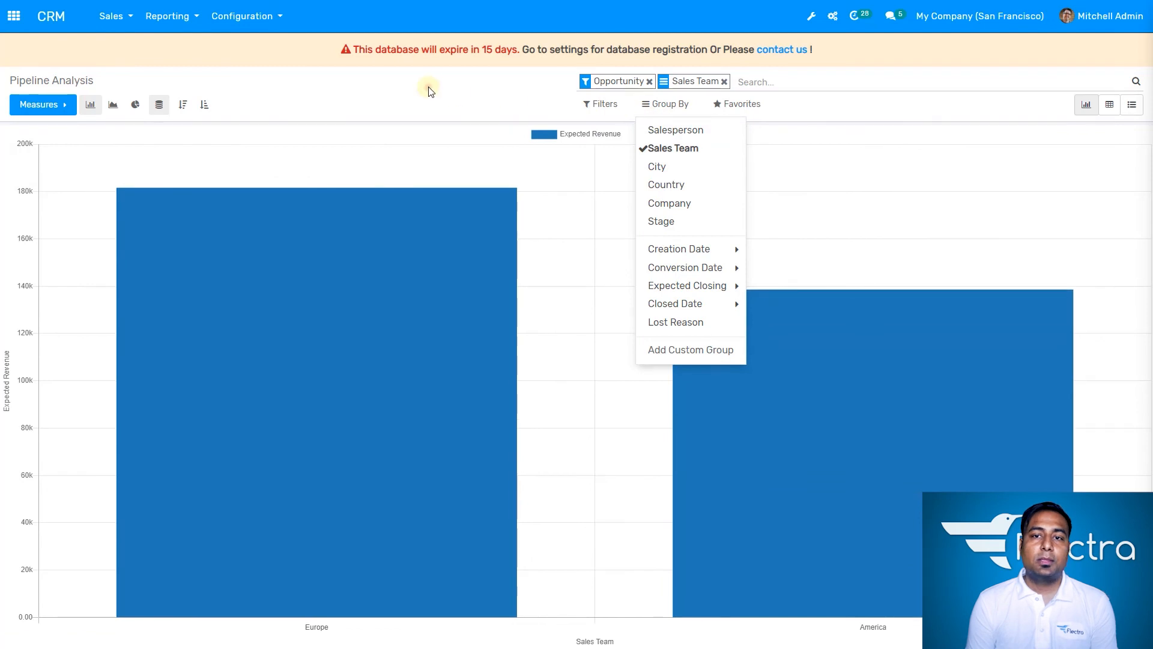
Add Country as a second grouping level under Sales Team in the pipeline analysis chart
{"action": "left_click", "coordinate": [664, 108]}
{"action": "left_click", "coordinate": [681, 186]}
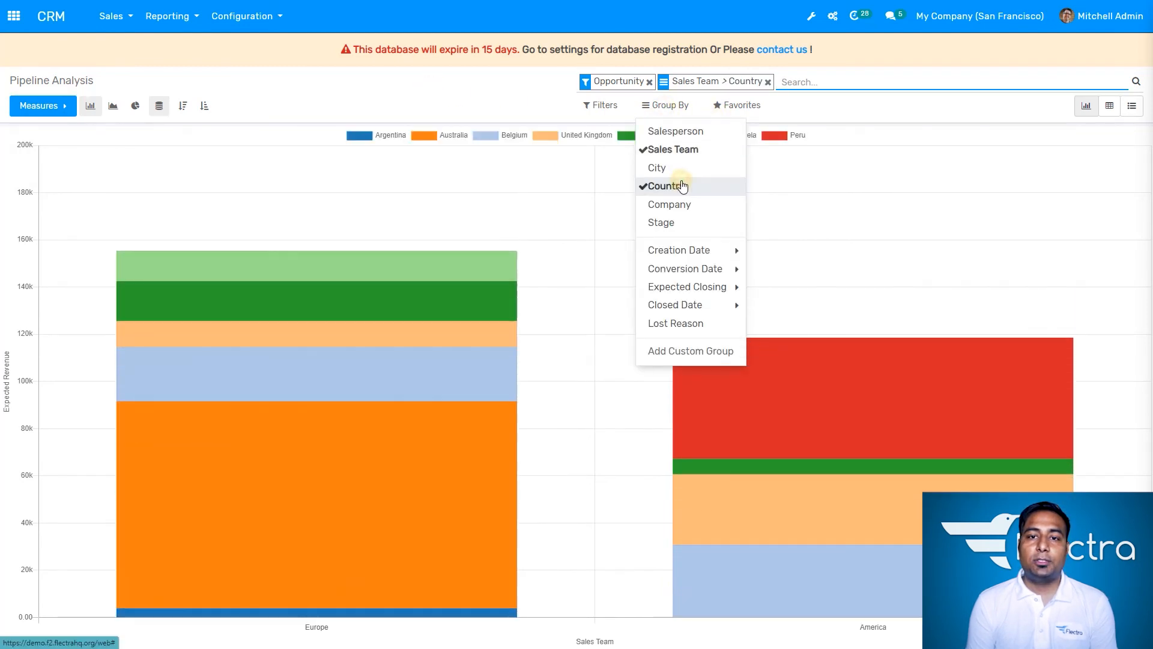
{"action": "left_click", "coordinate": [667, 106]}
{"action": "left_click", "coordinate": [715, 106]}
{"action": "left_click", "coordinate": [607, 106]}
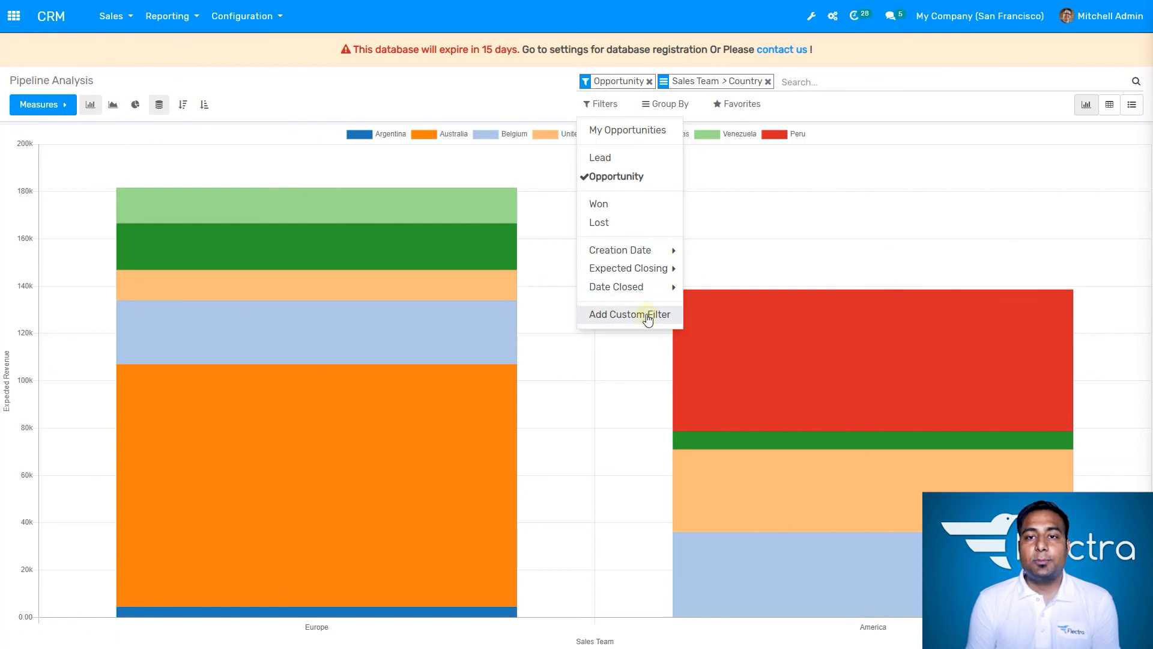
{"action": "left_click", "coordinate": [673, 105]}
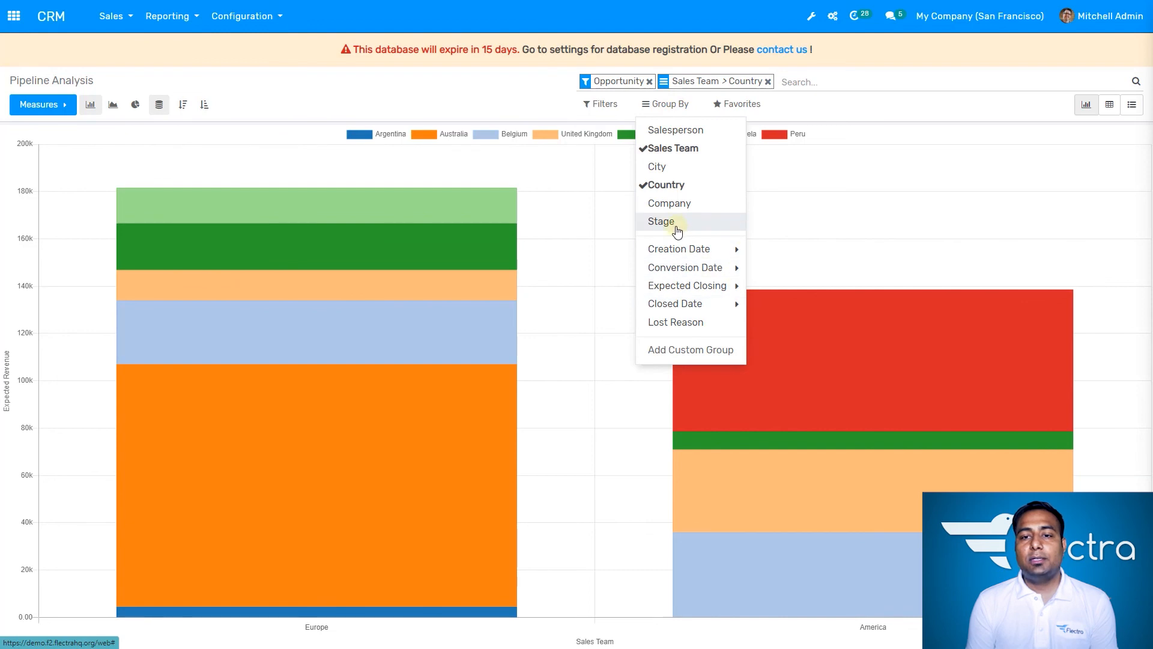
{"action": "left_click", "coordinate": [518, 97]}
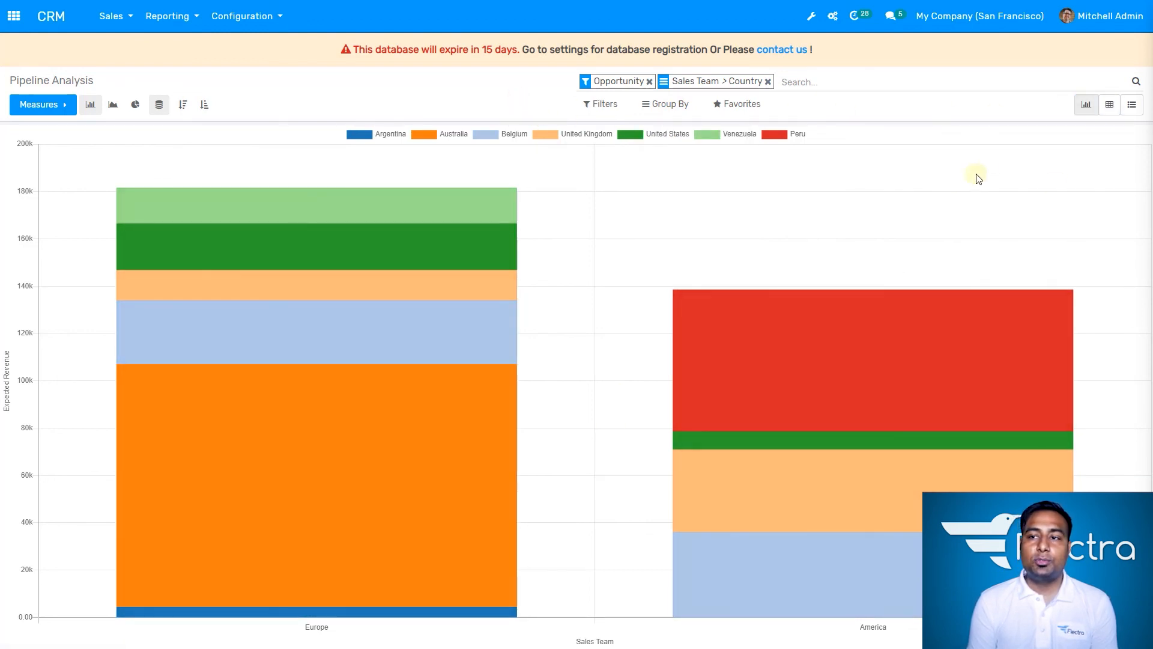
View the pipeline analysis as a pivot table, and switch it to the list view with the Europe group expanded
{"action": "left_click", "coordinate": [1112, 107]}
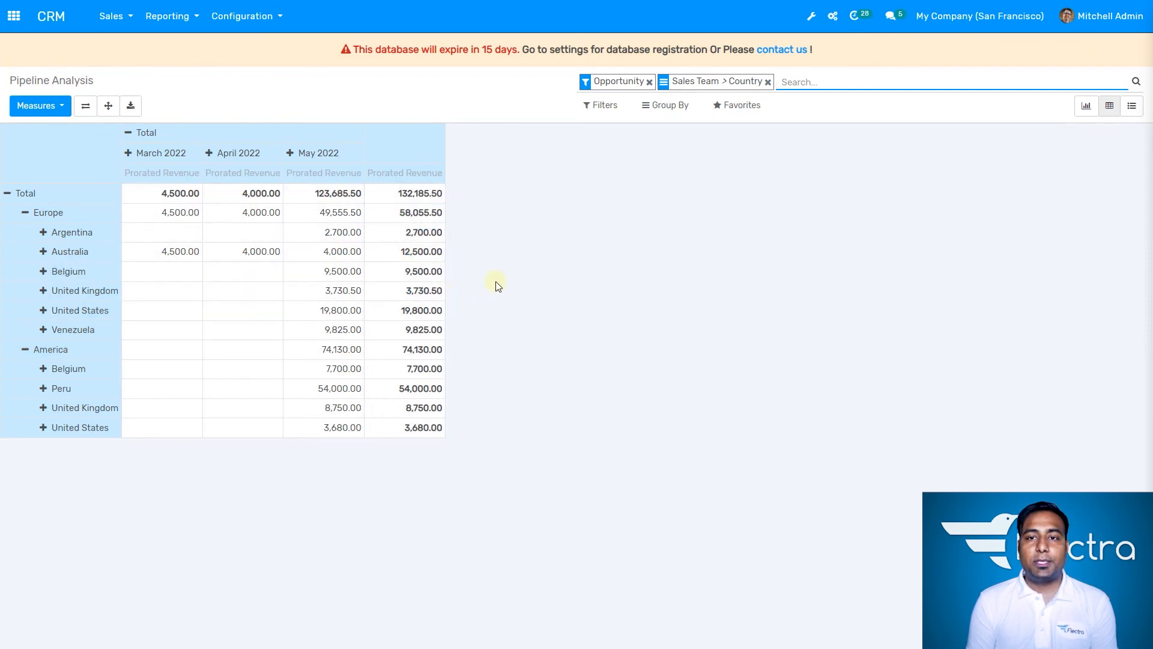
{"action": "left_click", "coordinate": [1131, 106]}
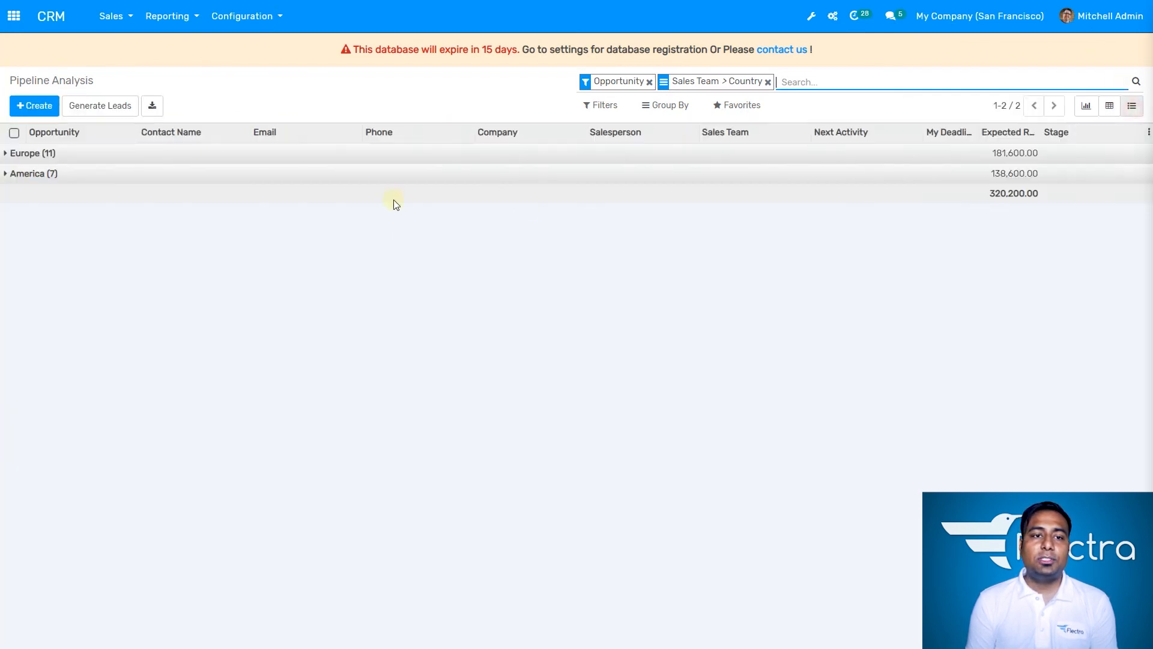
{"action": "left_click", "coordinate": [43, 154]}
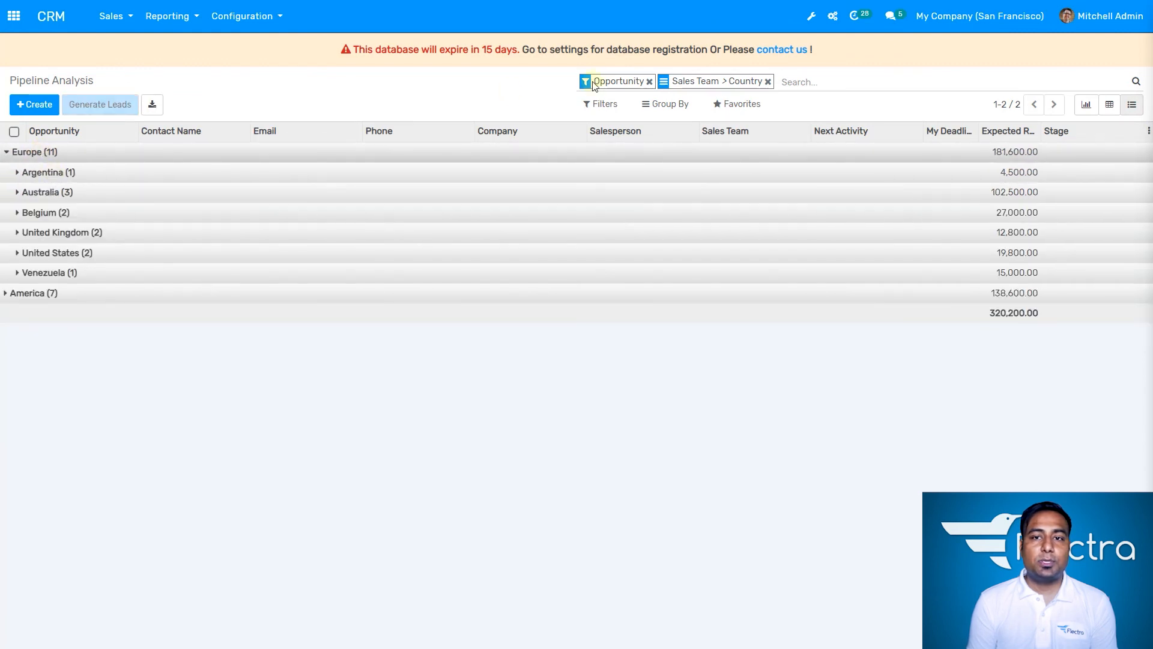
Add Salesperson as a third grouping level to the pipeline list, and collapse and re-expand the Europe group
{"action": "left_click", "coordinate": [685, 104]}
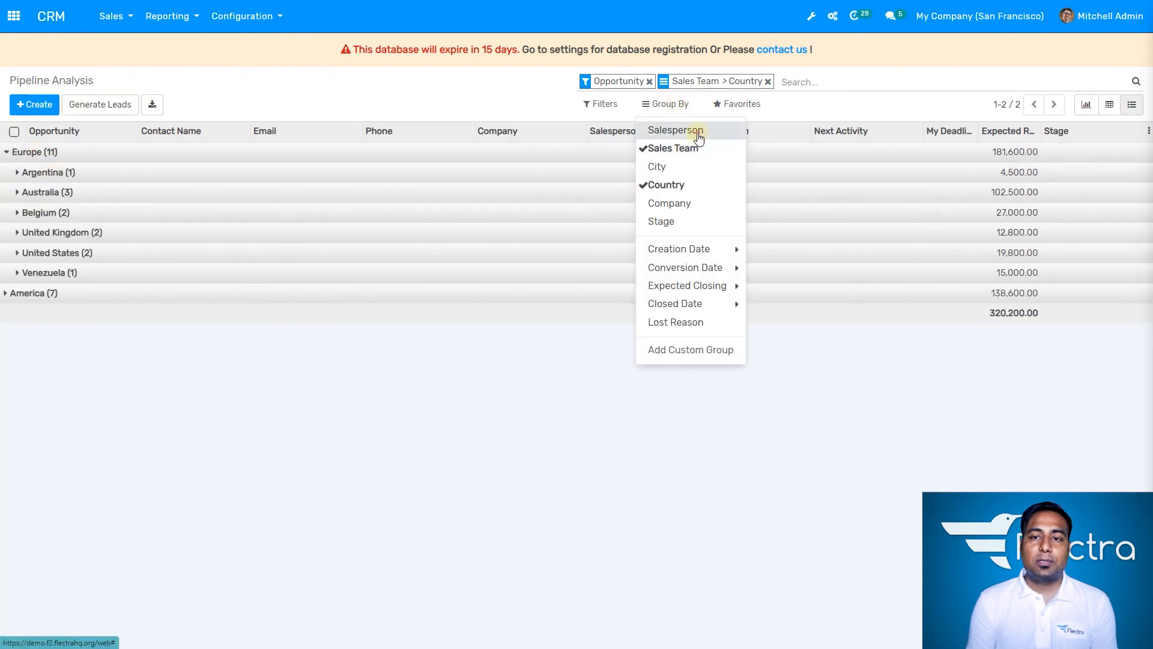
{"action": "left_click", "coordinate": [696, 135]}
{"action": "left_click", "coordinate": [266, 84]}
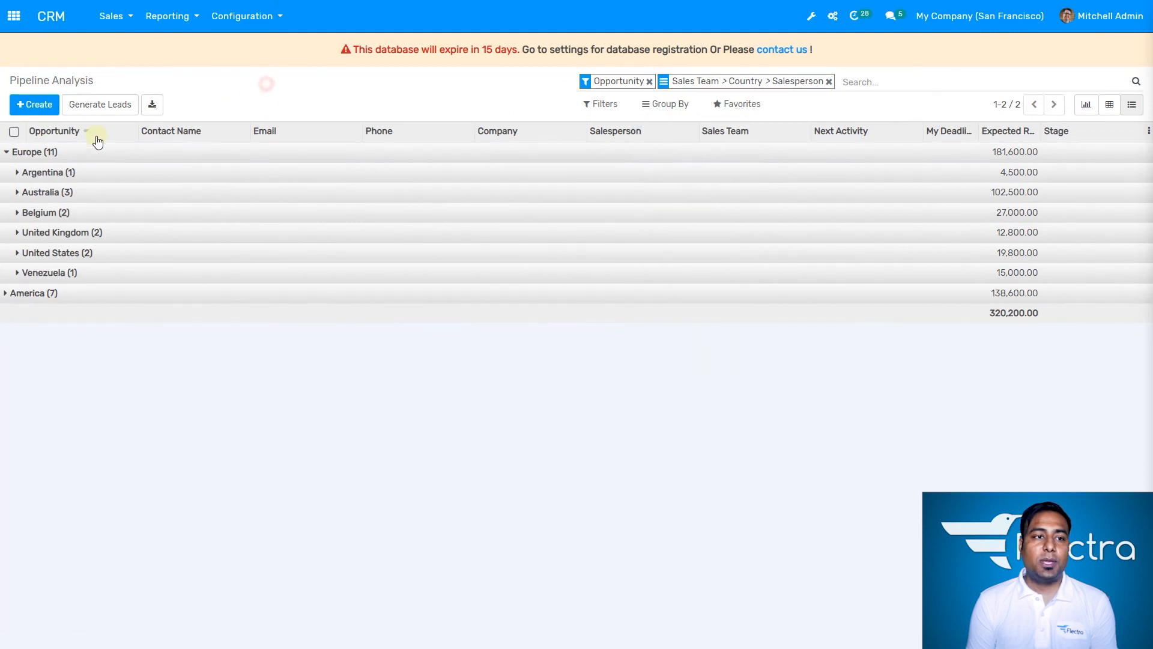
{"action": "left_click", "coordinate": [11, 155]}
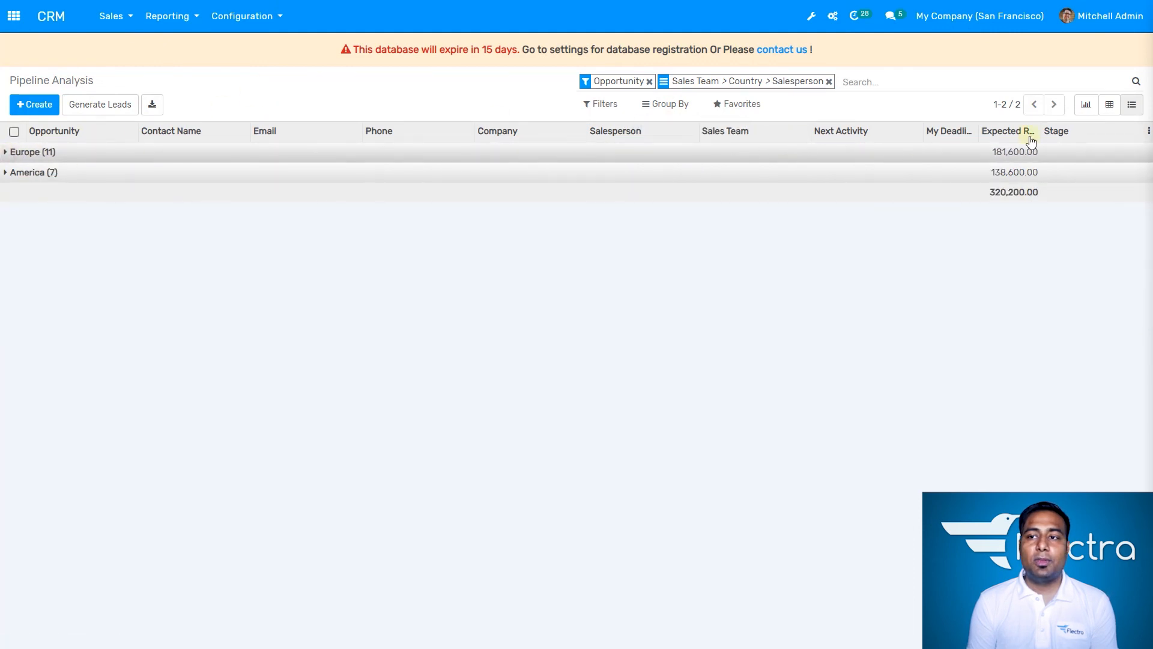
{"action": "left_click", "coordinate": [55, 154]}
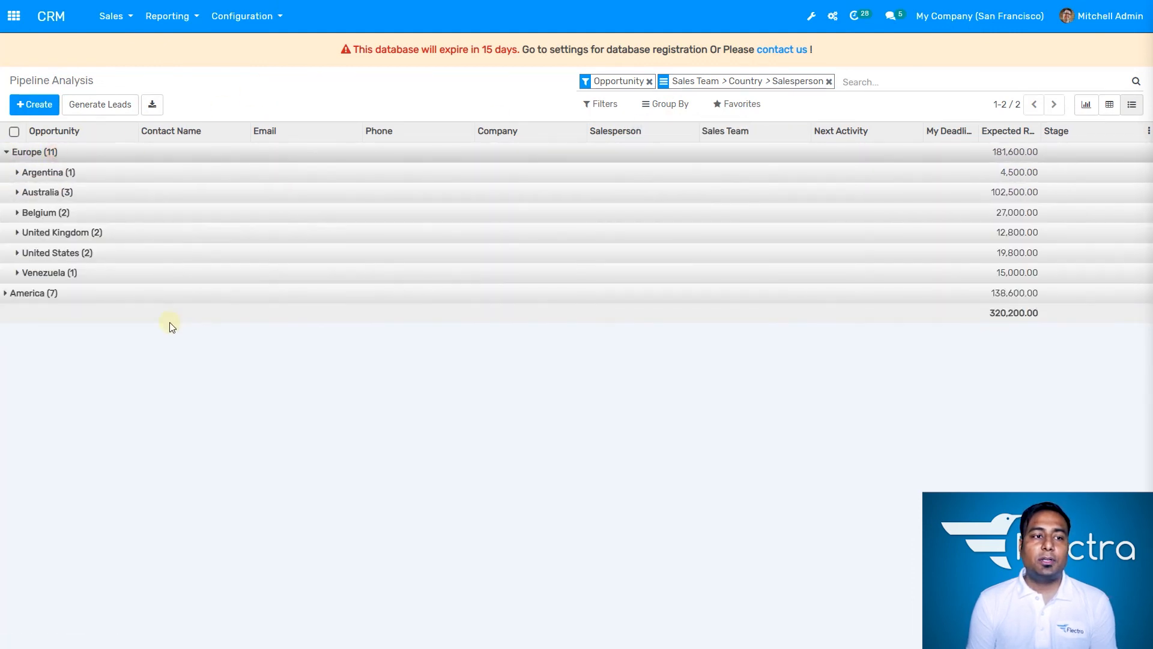